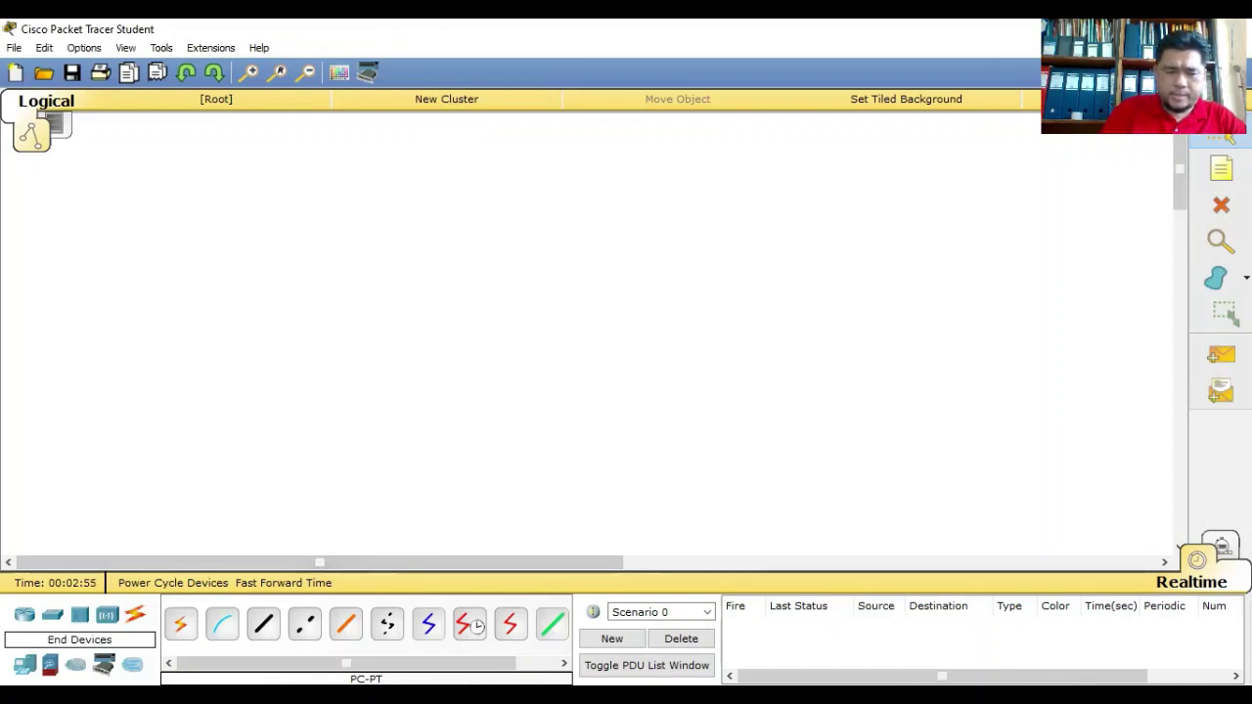
- Place two wireless tablets in the workspace, one above the other
click(24, 665)
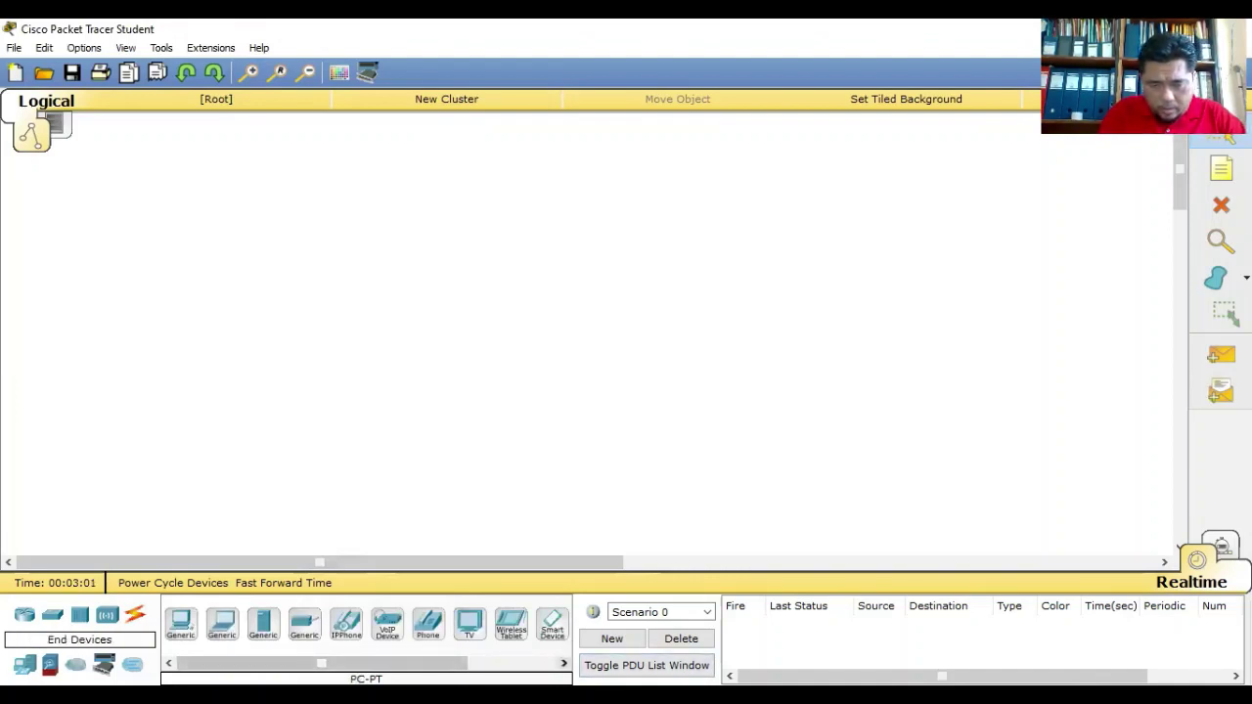
click(564, 663)
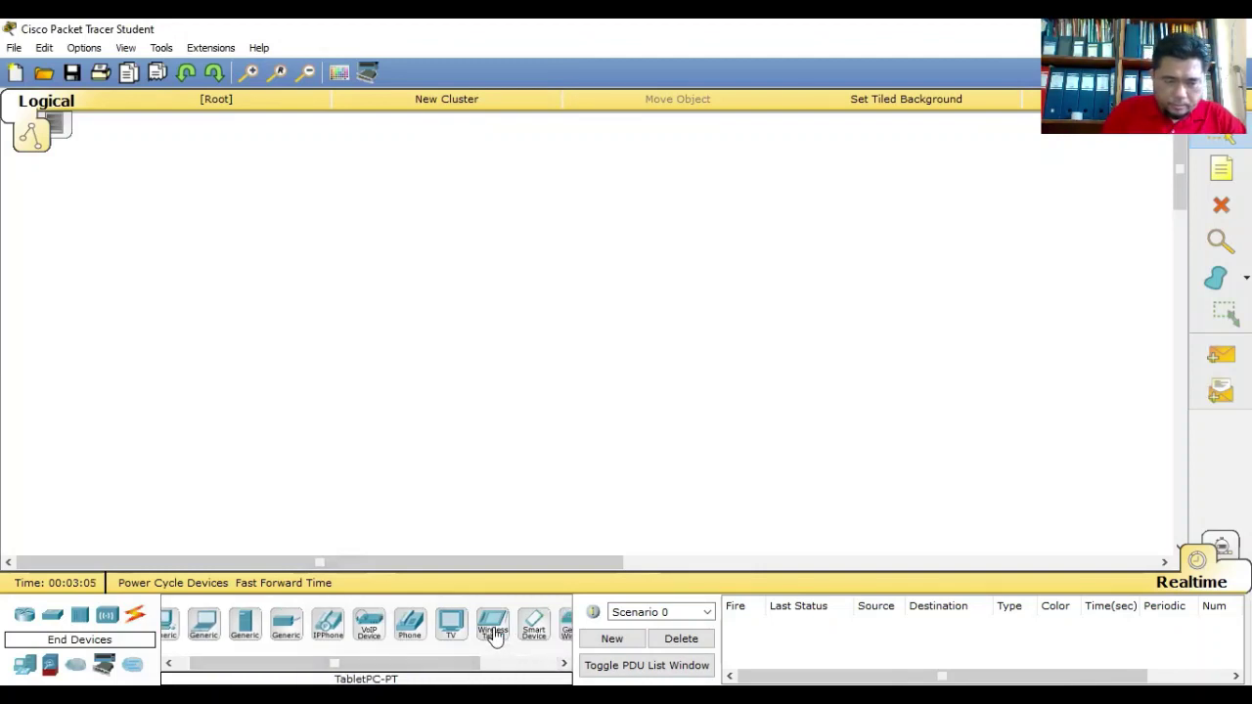
drag(494, 634, 182, 209)
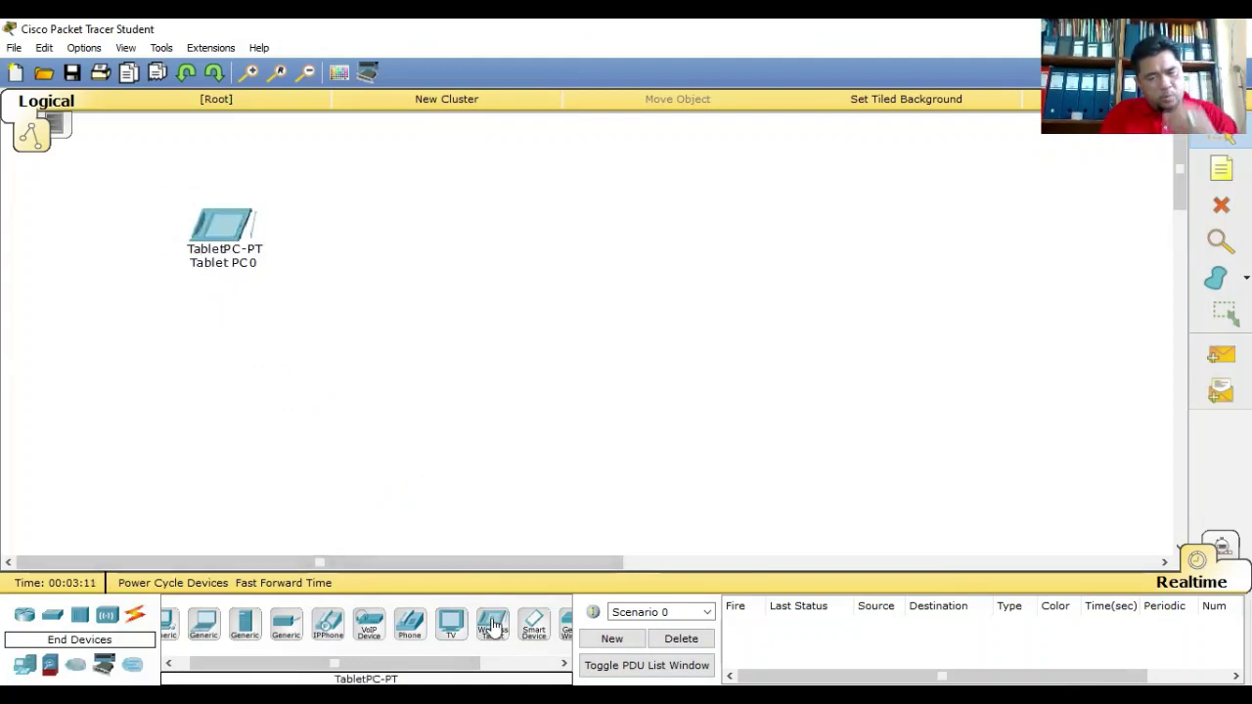
drag(494, 626, 231, 405)
mouse_move(231, 405)
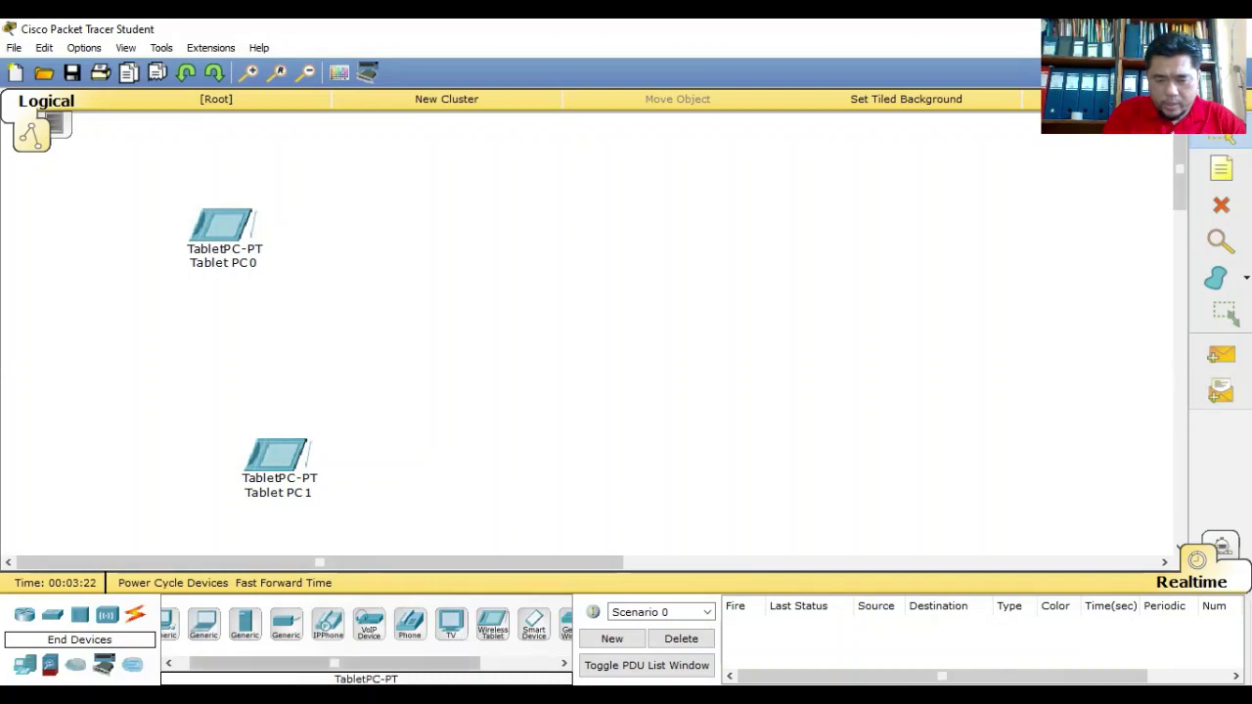
- Add two smartphones to the workspace beside the tablets, one near the upper tablet and one lower down
click(564, 663)
click(564, 663)
click(565, 664)
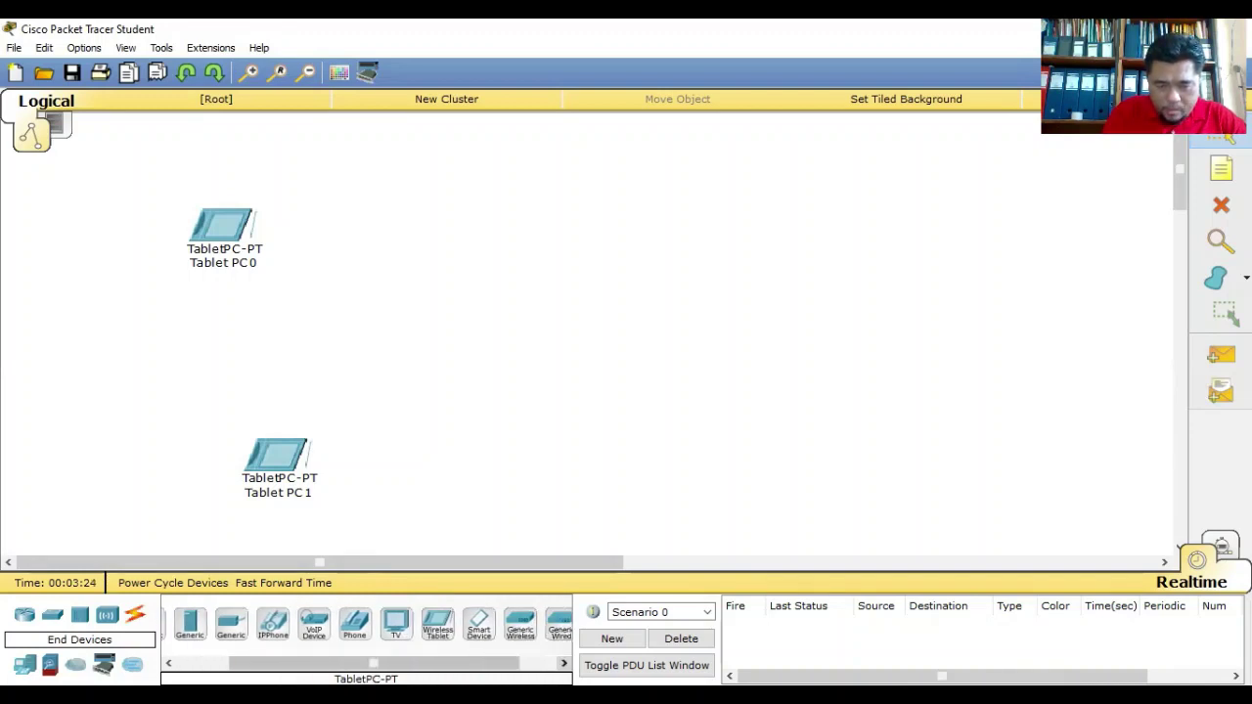
click(564, 664)
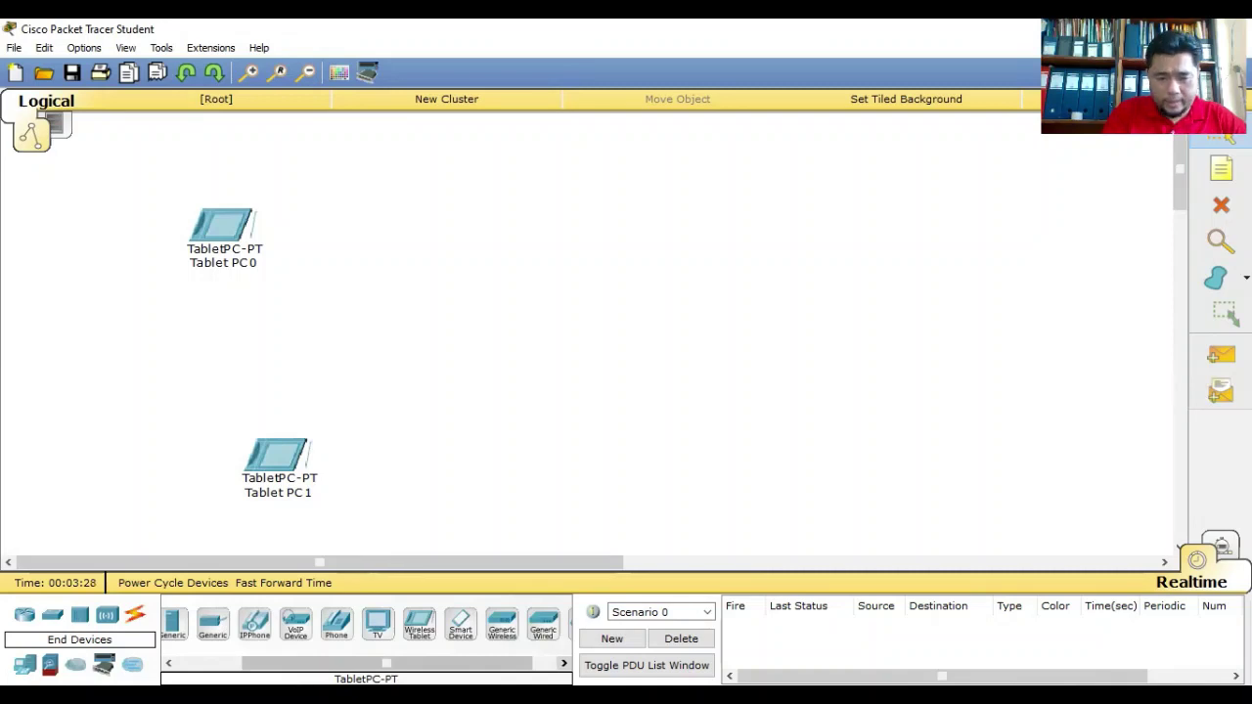
click(462, 631)
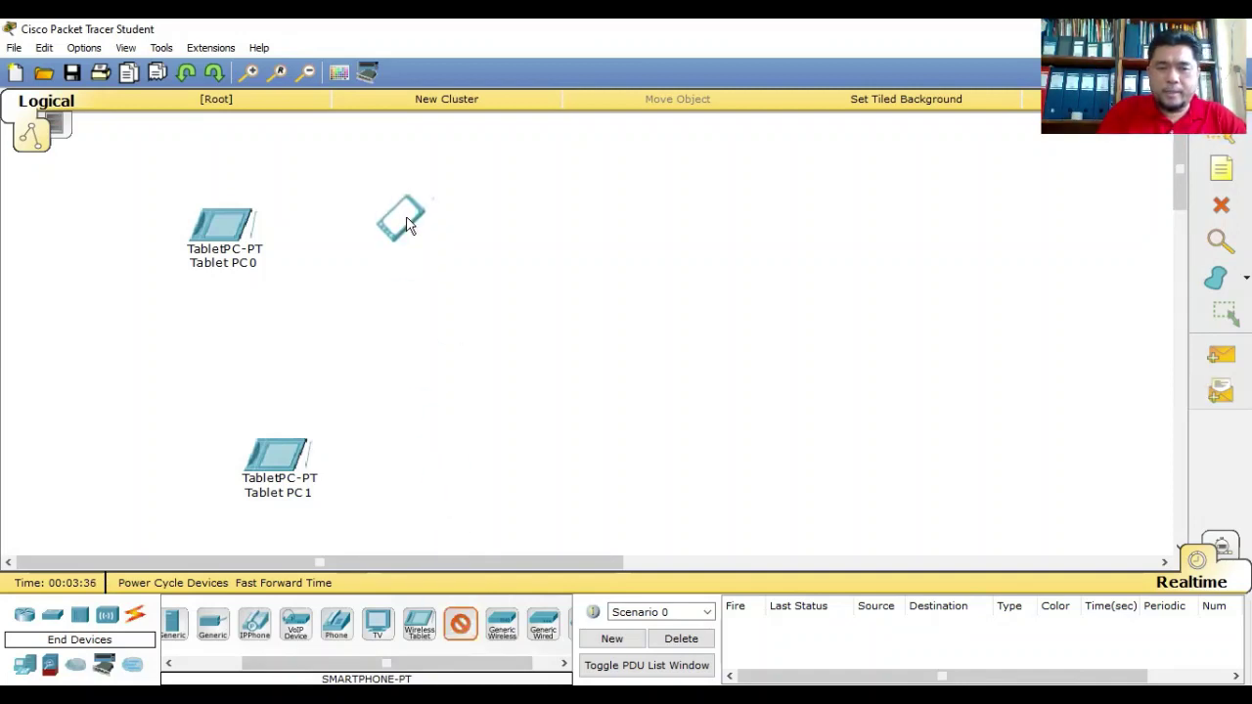
click(519, 220)
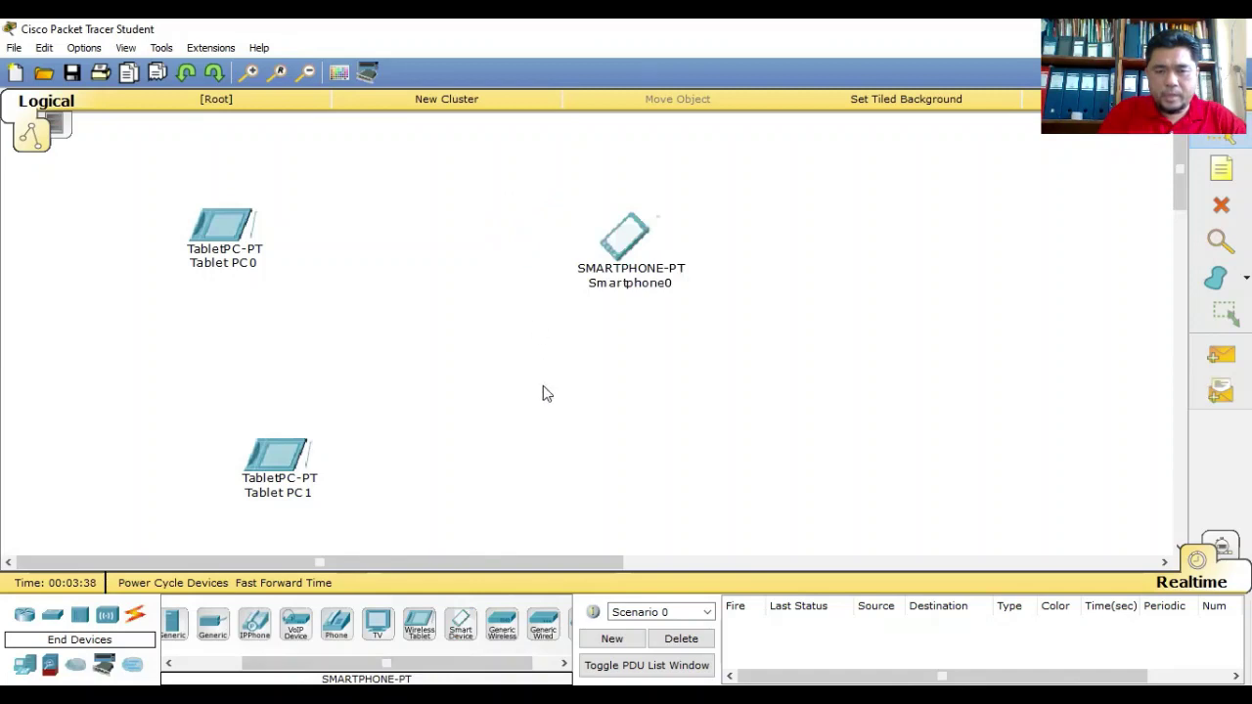
click(462, 626)
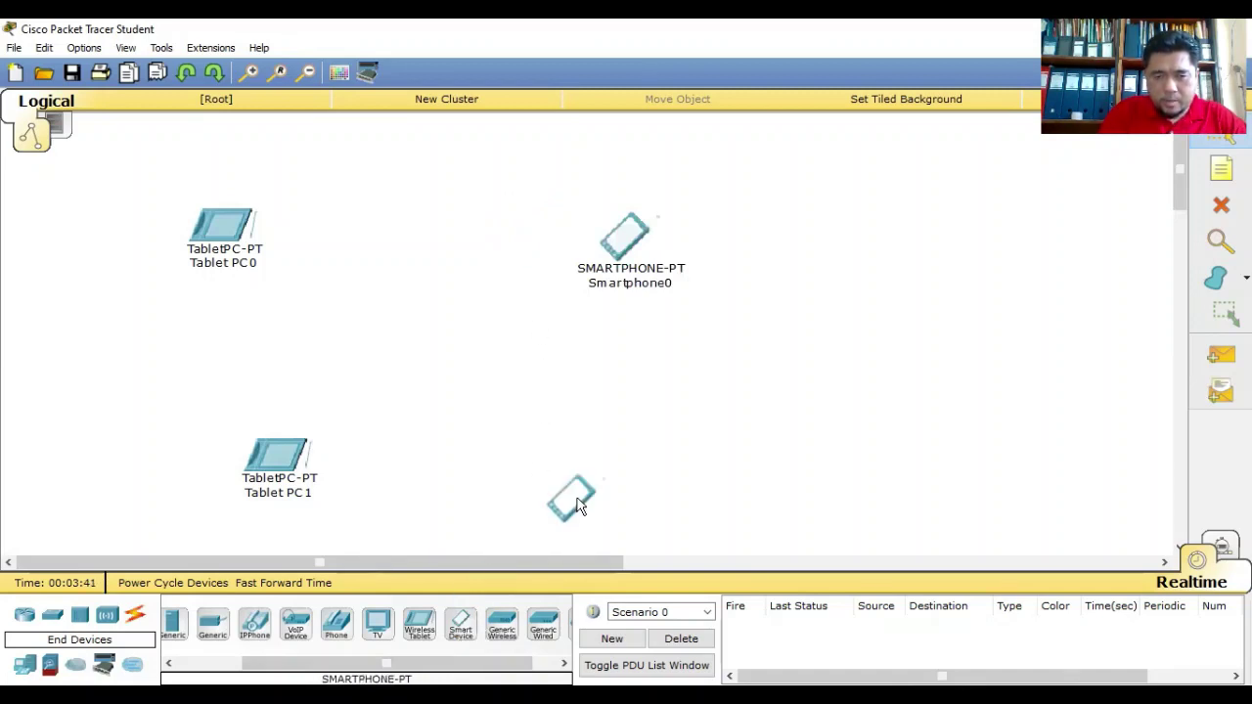
click(667, 445)
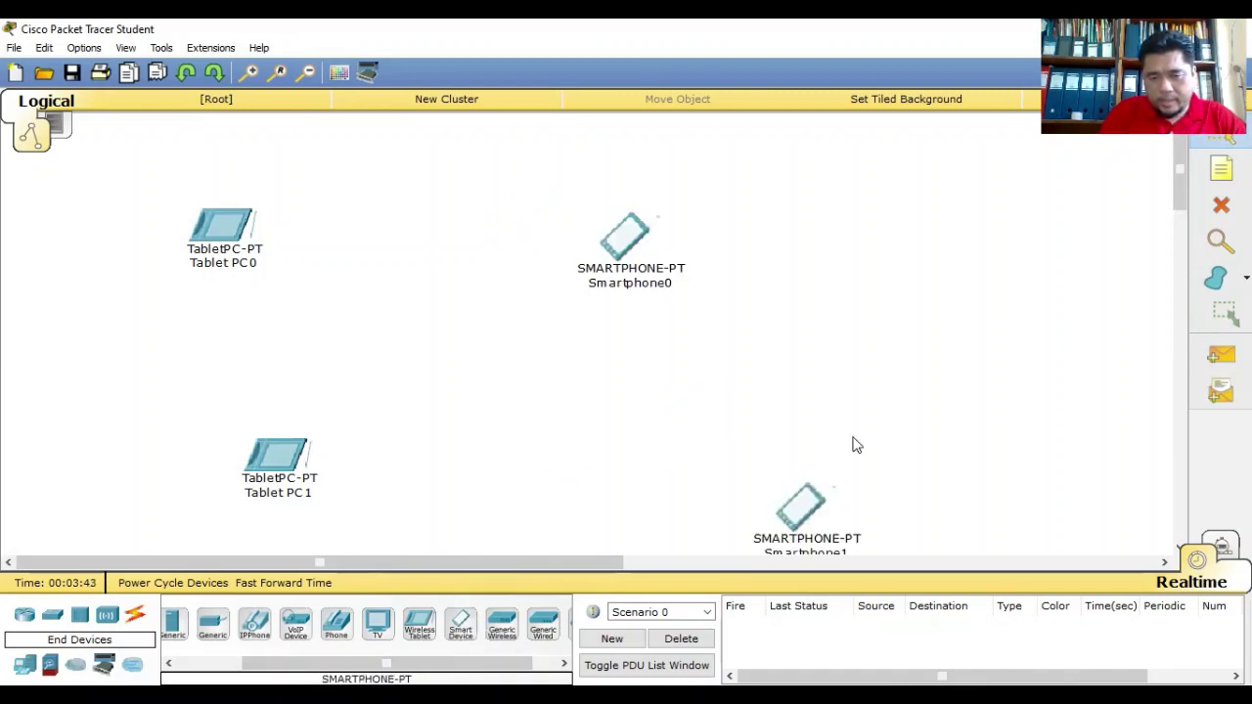
- Place a WRT300N wireless router in the middle, between the tablets and the smartphones
click(1179, 546)
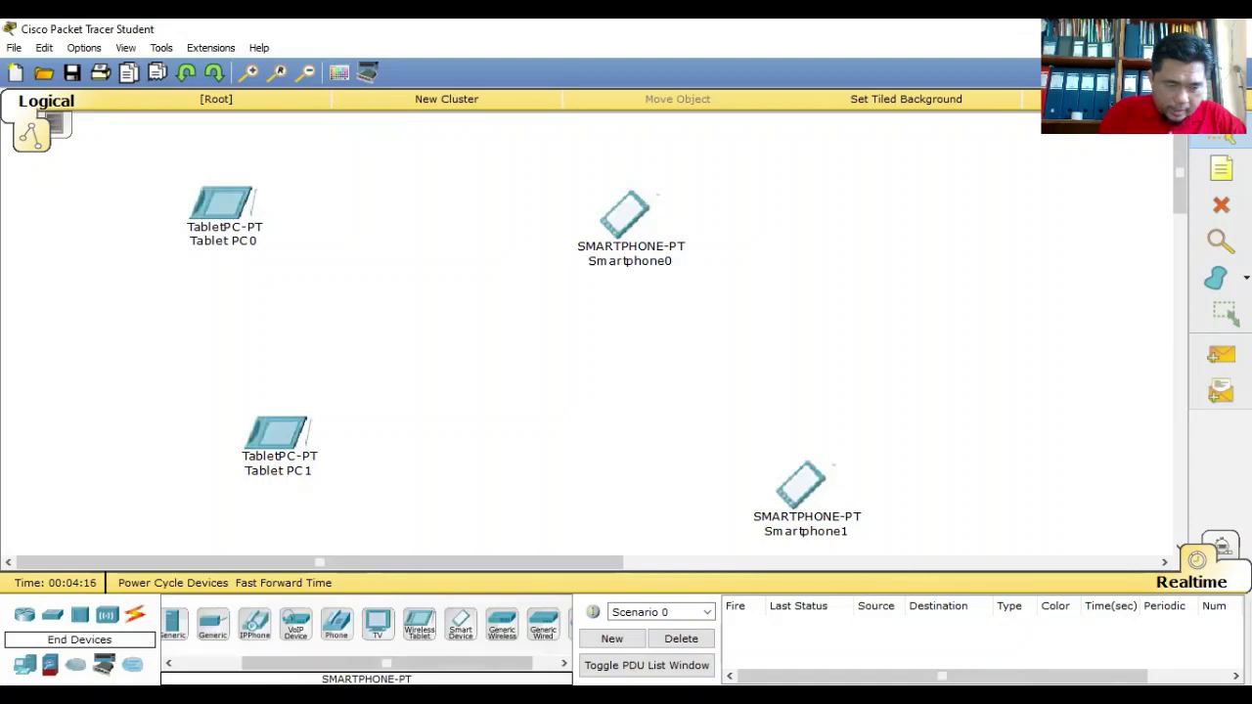
click(108, 617)
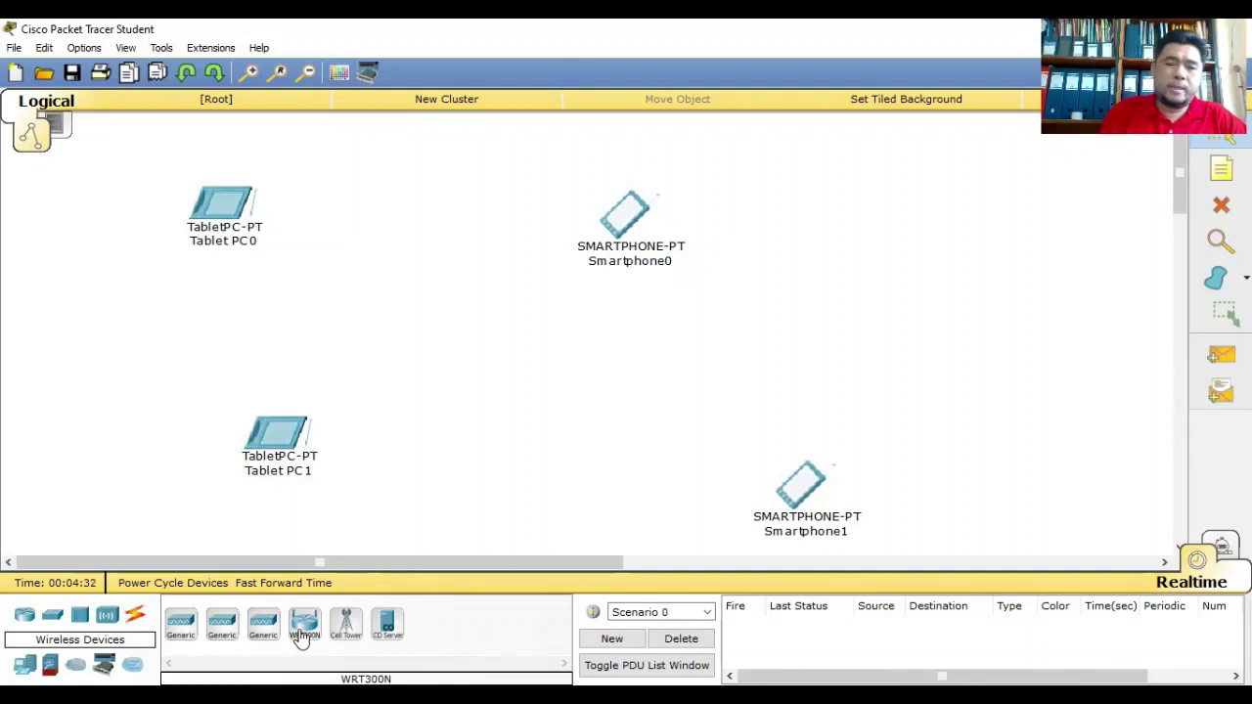
drag(302, 638, 463, 323)
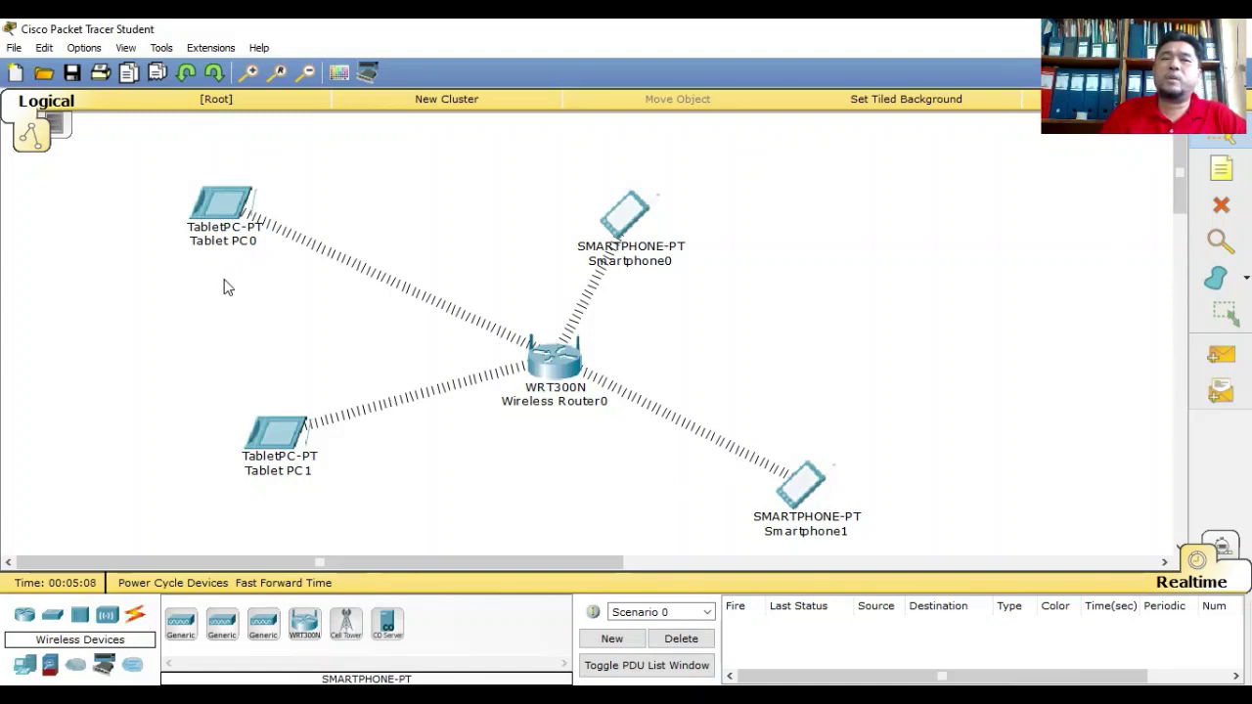
mouse_move(466, 350)
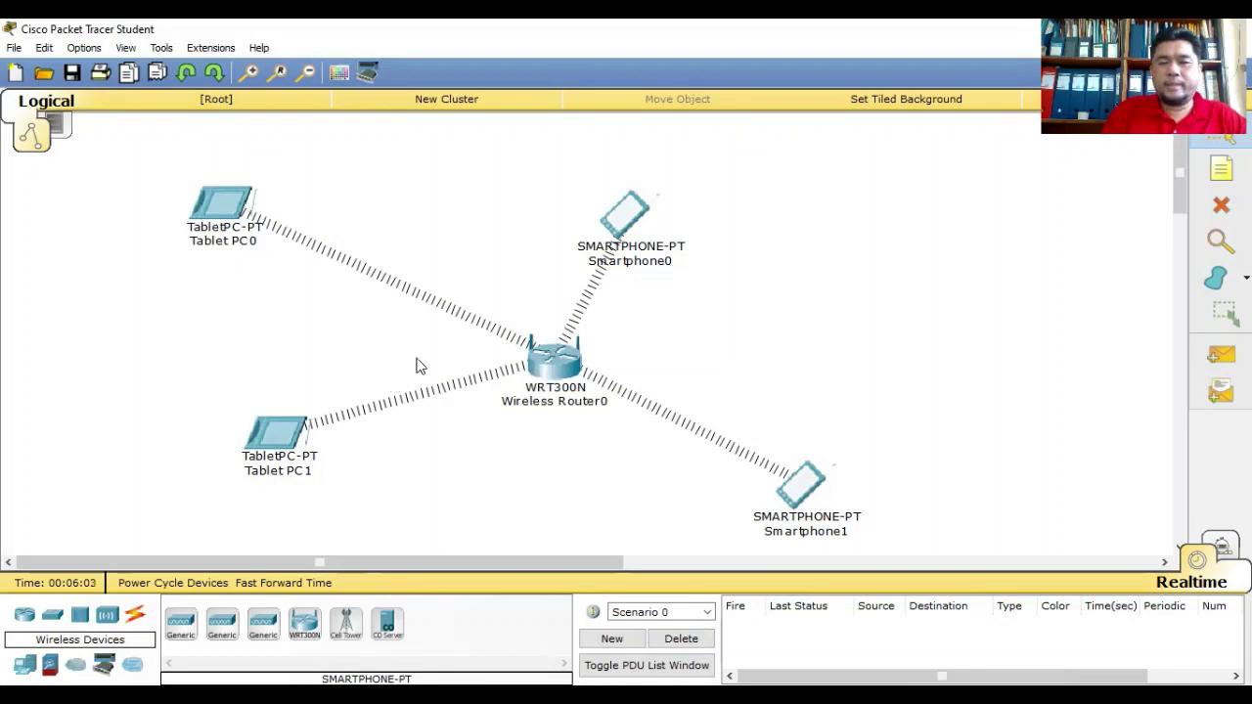
- Save the network on New Volume (D:) as a Packet Tracer activity file named "Jaringan Wireless 1"
click(12, 49)
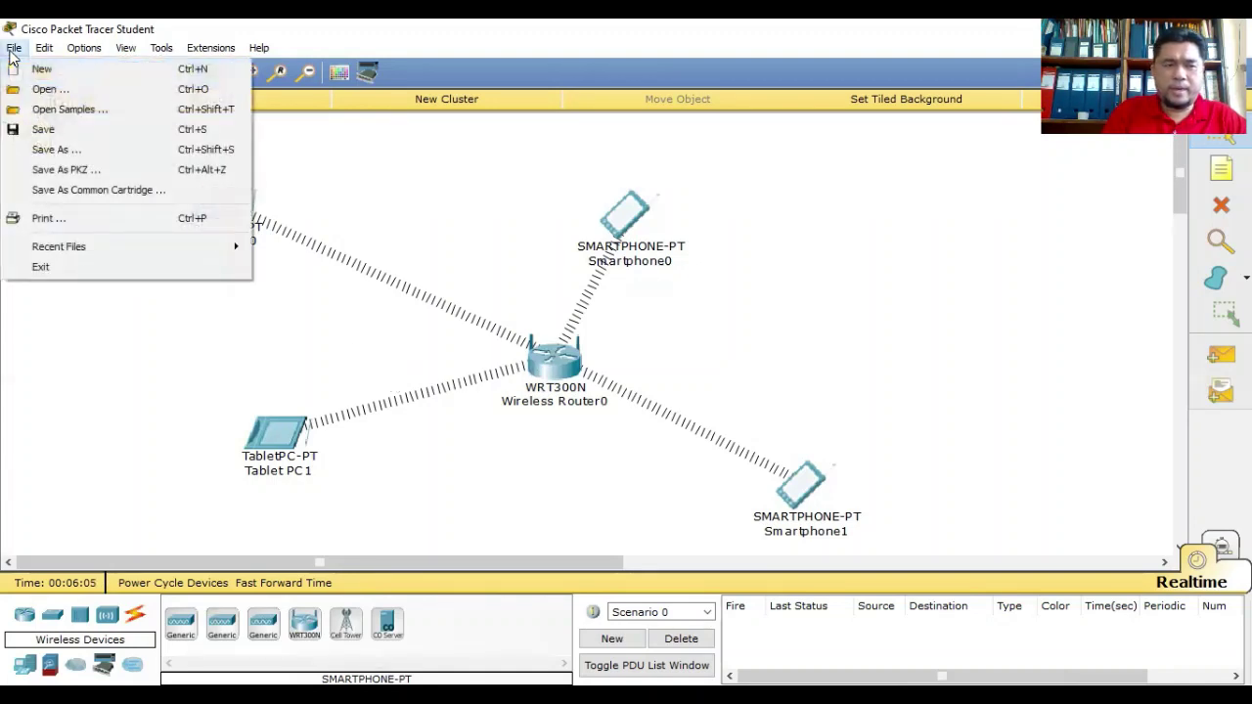
click(47, 152)
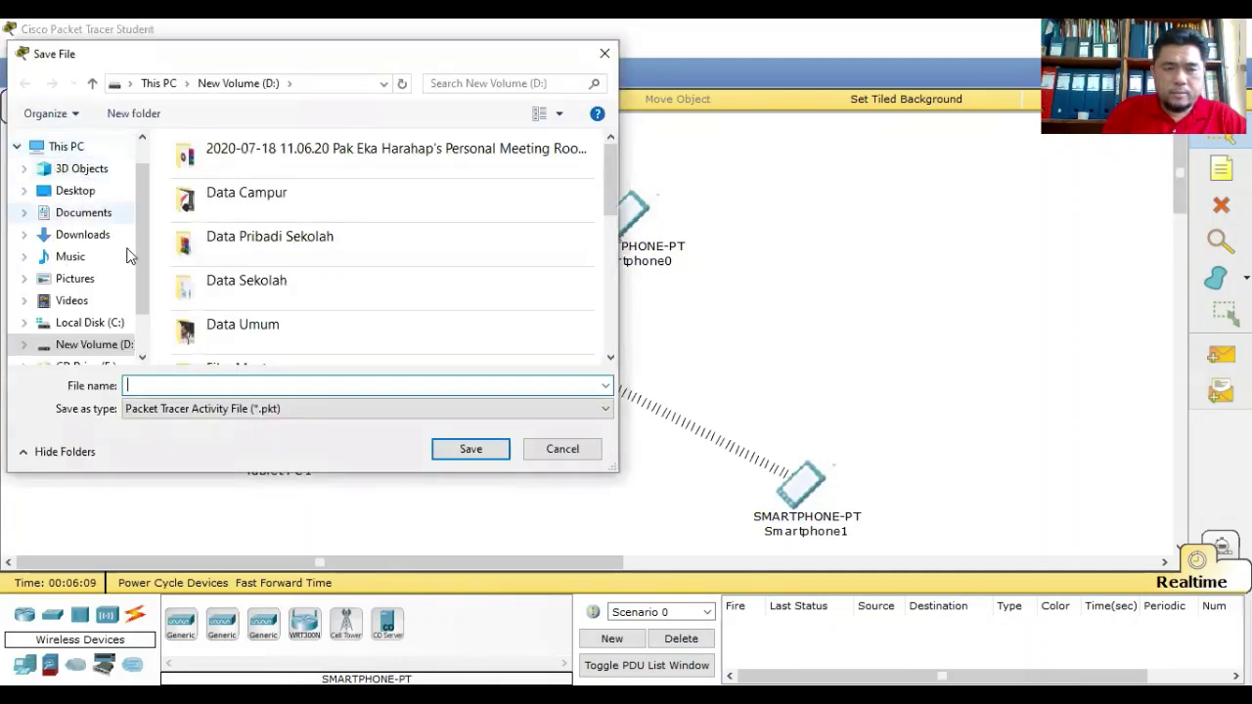
click(117, 347)
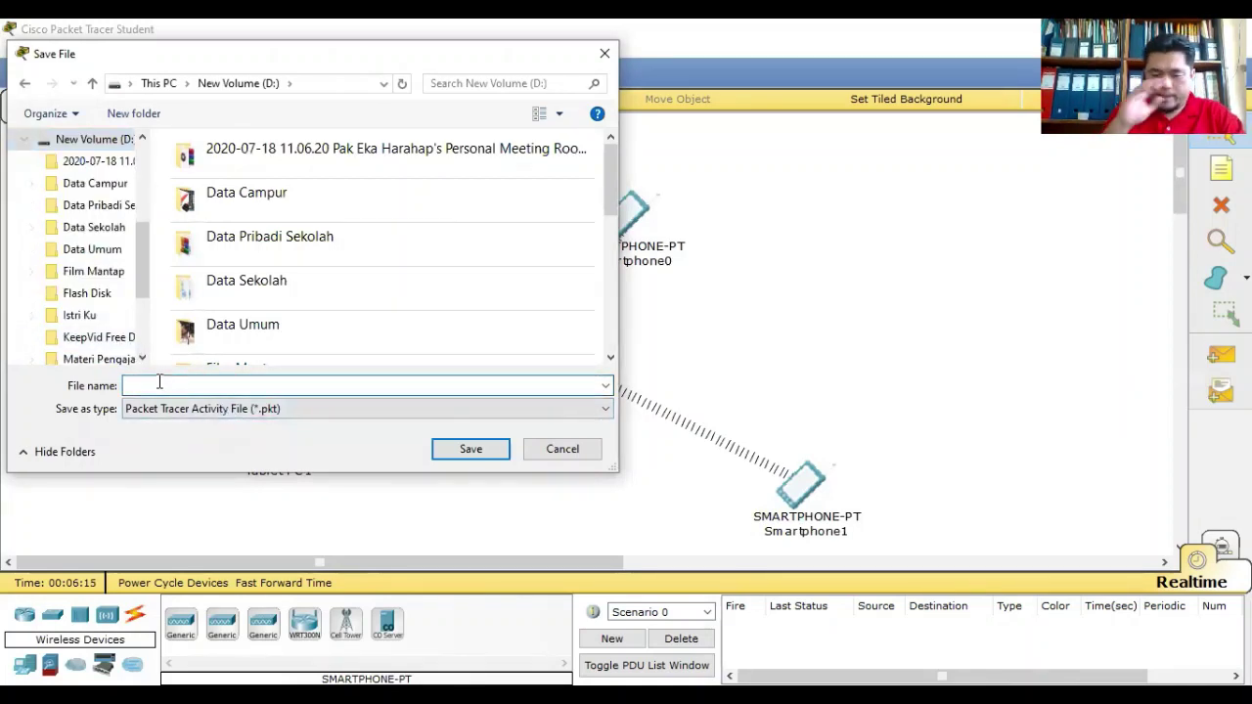
text(J)
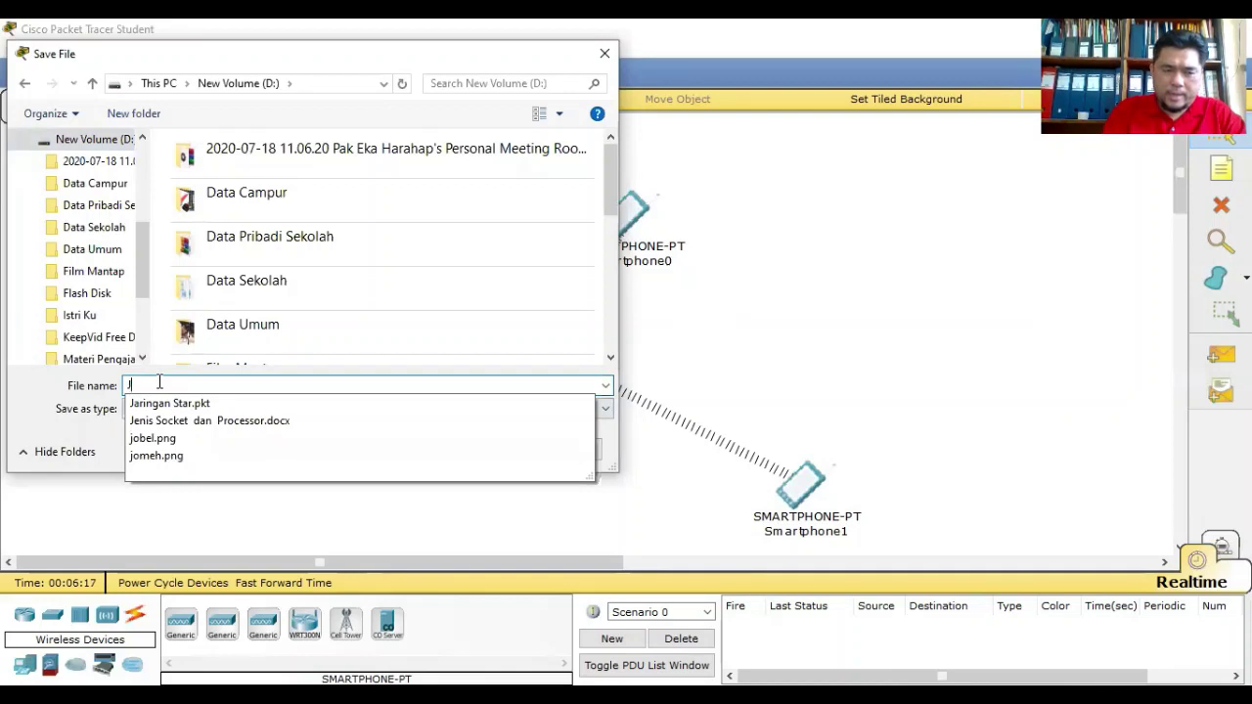
text(aringan )
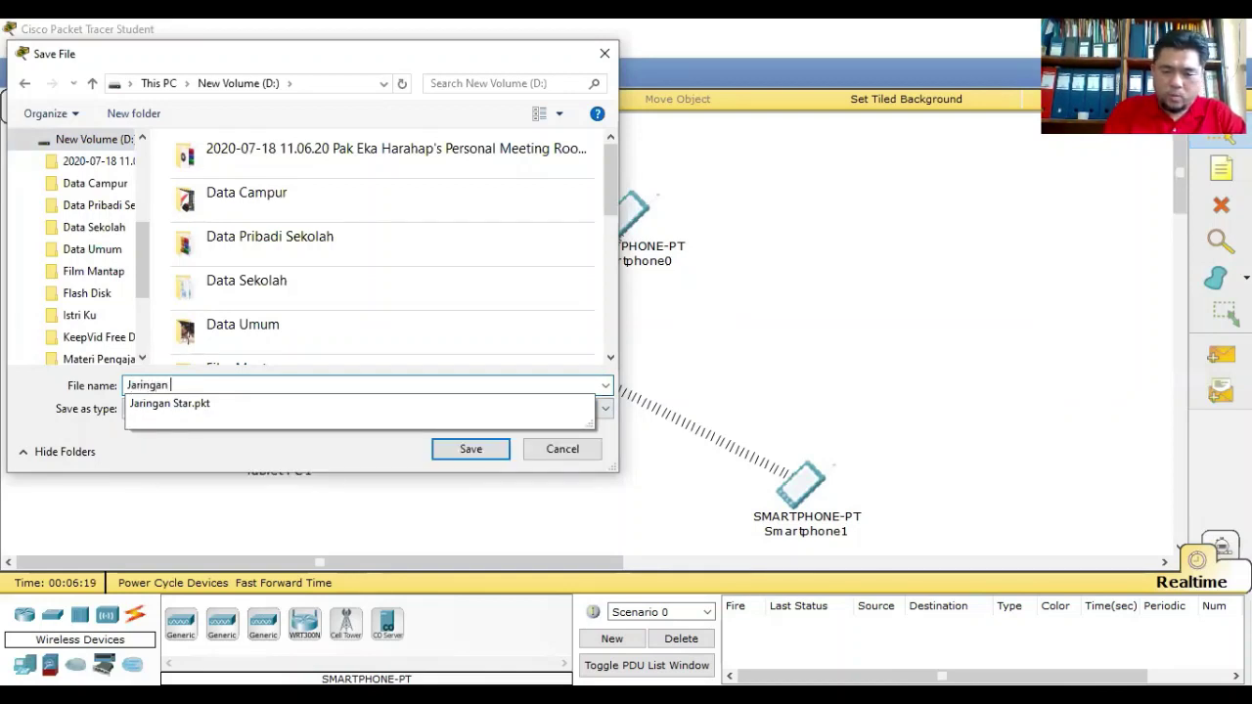
text(Wireless)
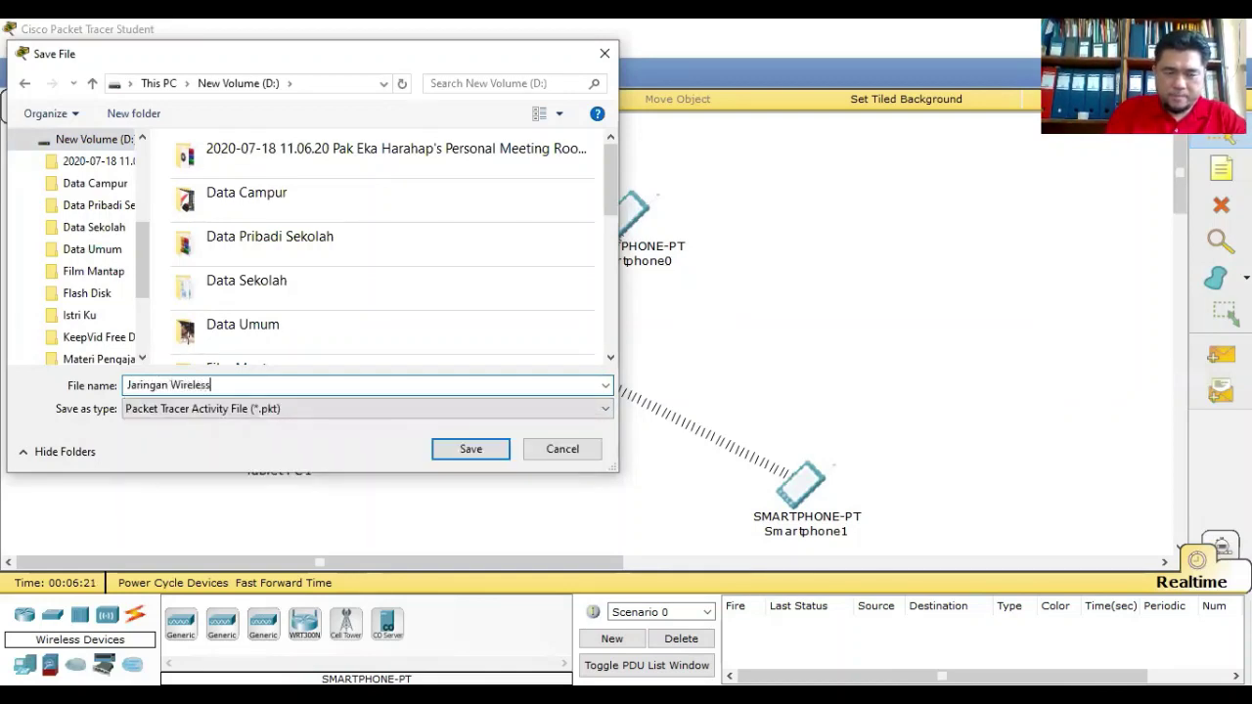
text( 1)
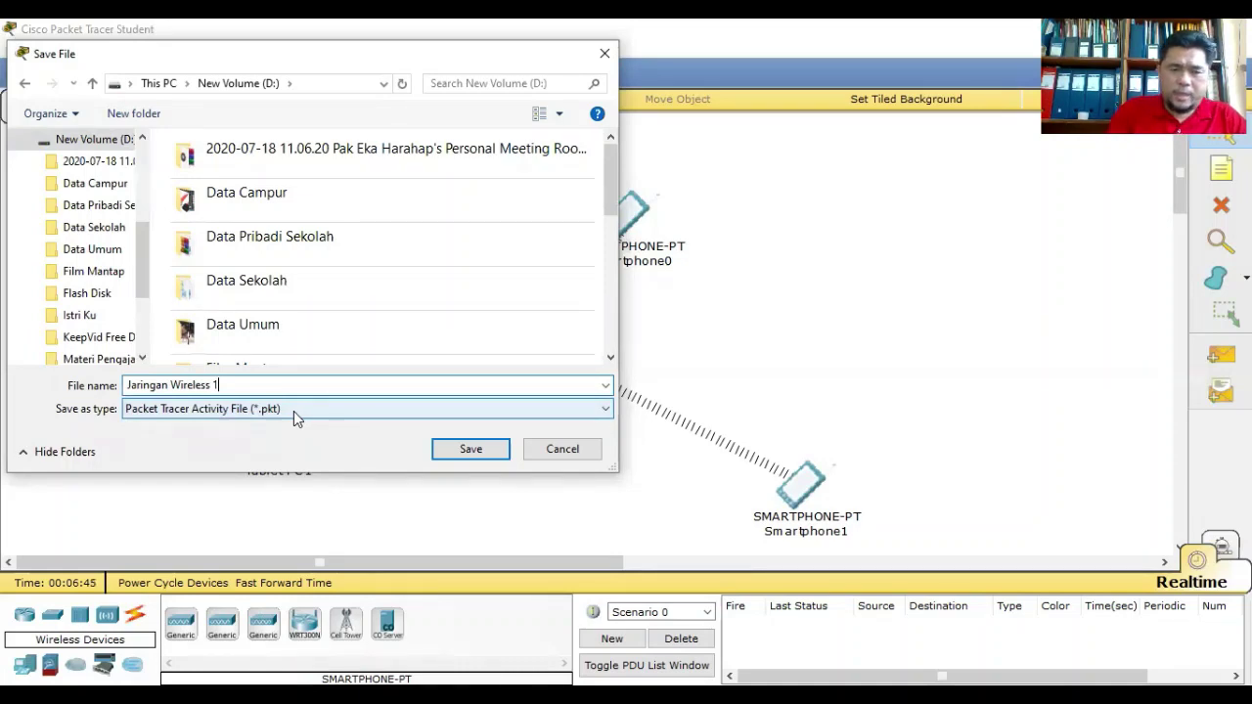
click(467, 452)
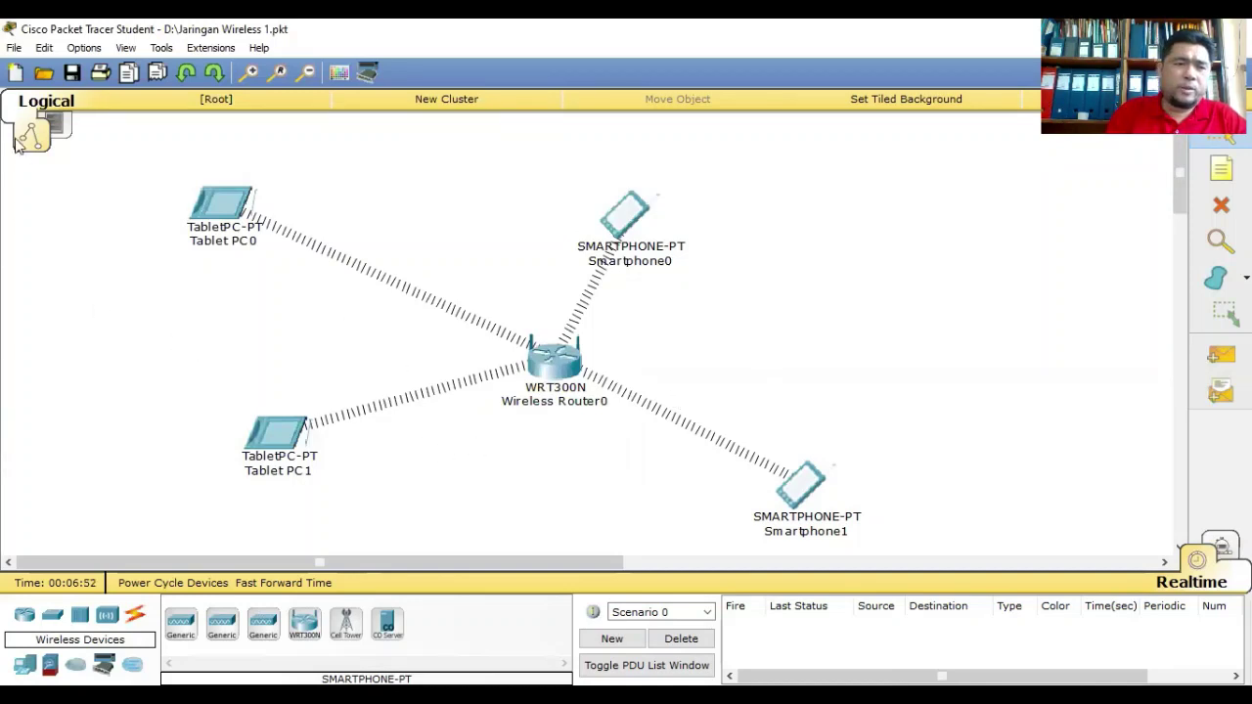
- Reopen the file "Jaringan Wireless 1" from New Volume (D:) without saving the current network again
click(12, 49)
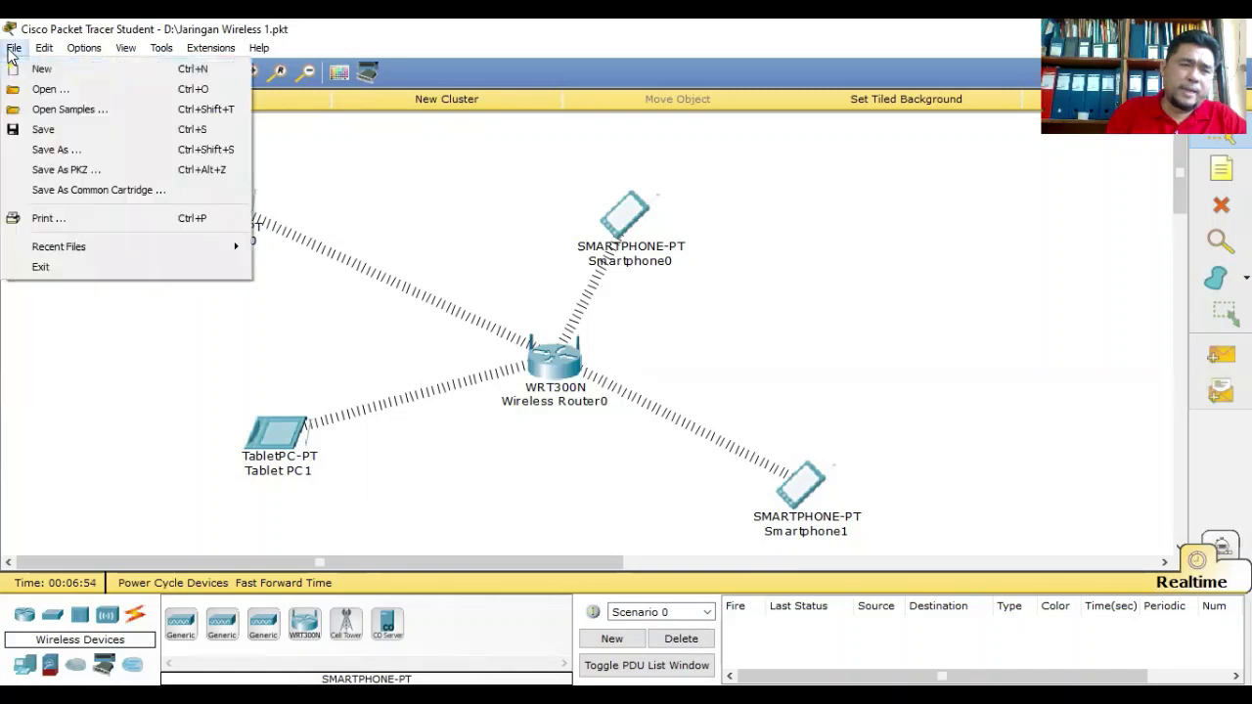
click(30, 88)
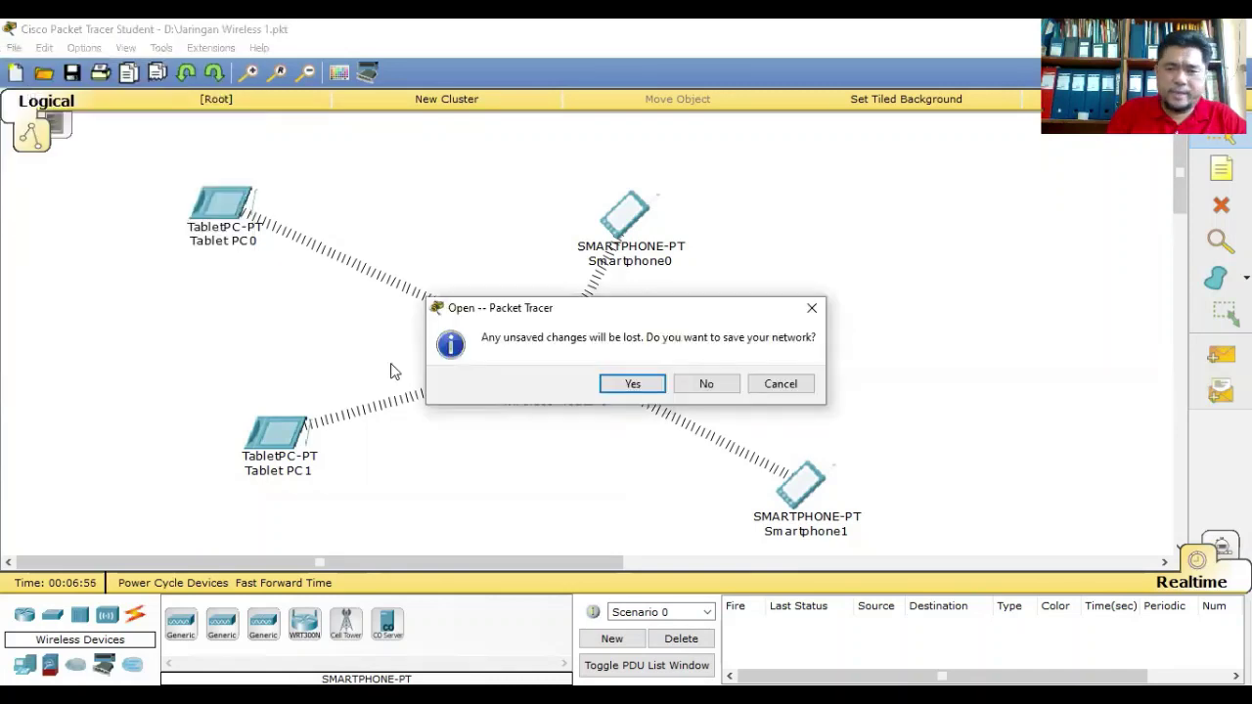
click(697, 385)
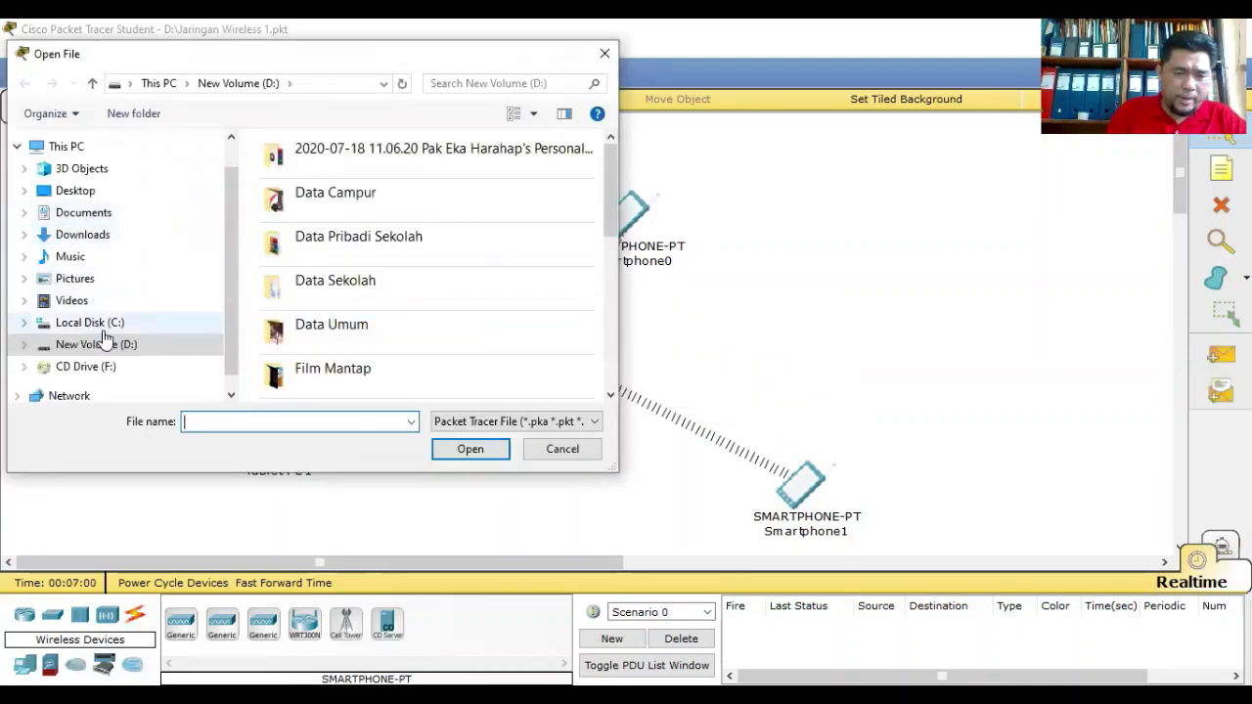
click(106, 344)
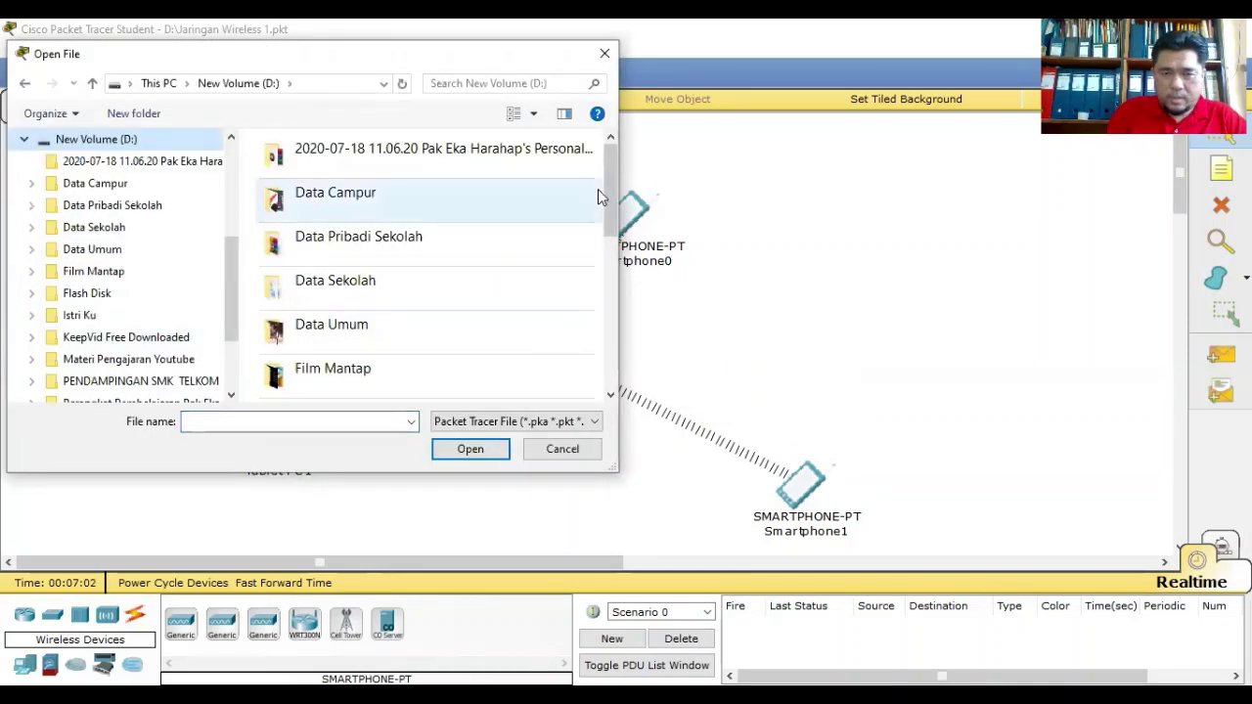
drag(607, 196, 608, 353)
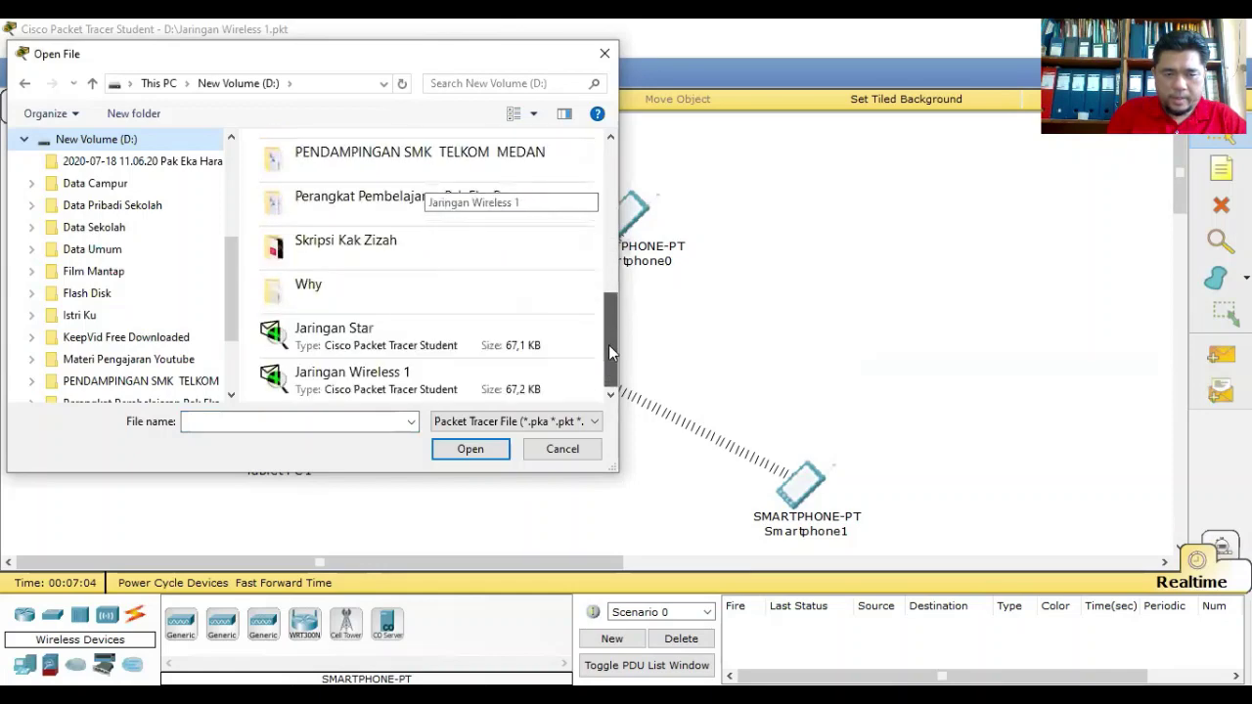
click(396, 384)
click(467, 448)
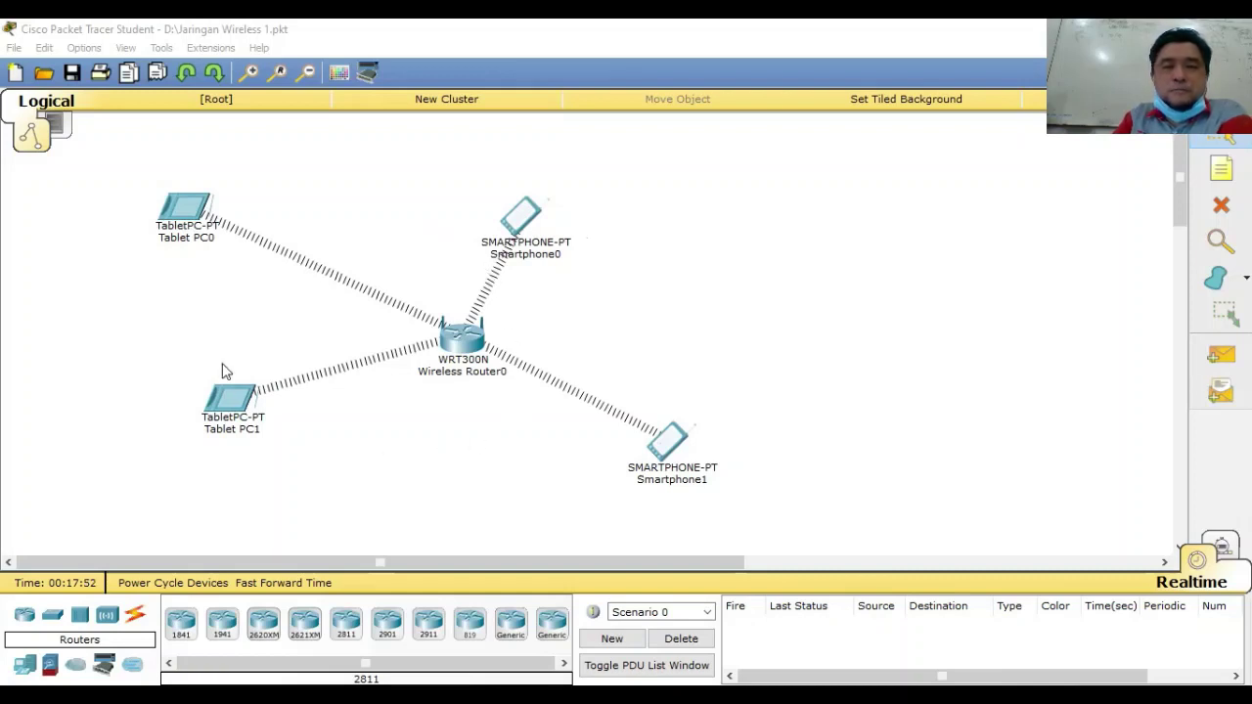
- Examine the static IP address and subnet mask of the Wireless0 interface on Tablet PC0
click(182, 226)
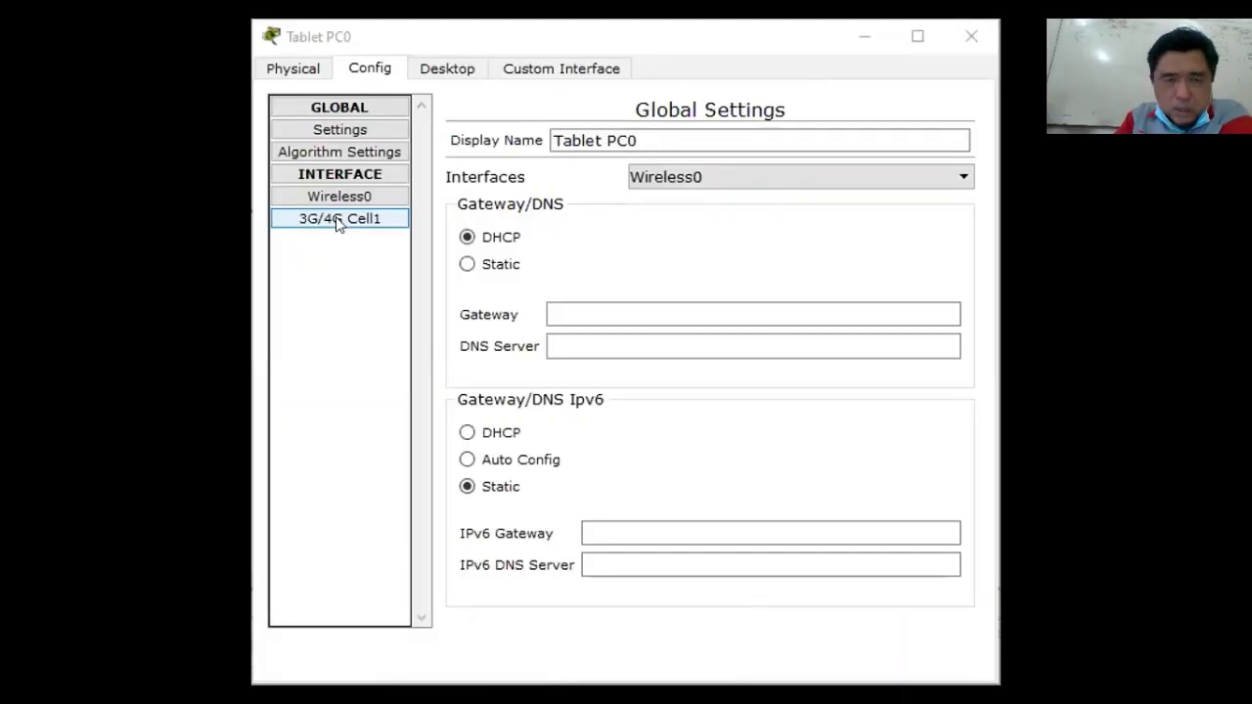
click(358, 73)
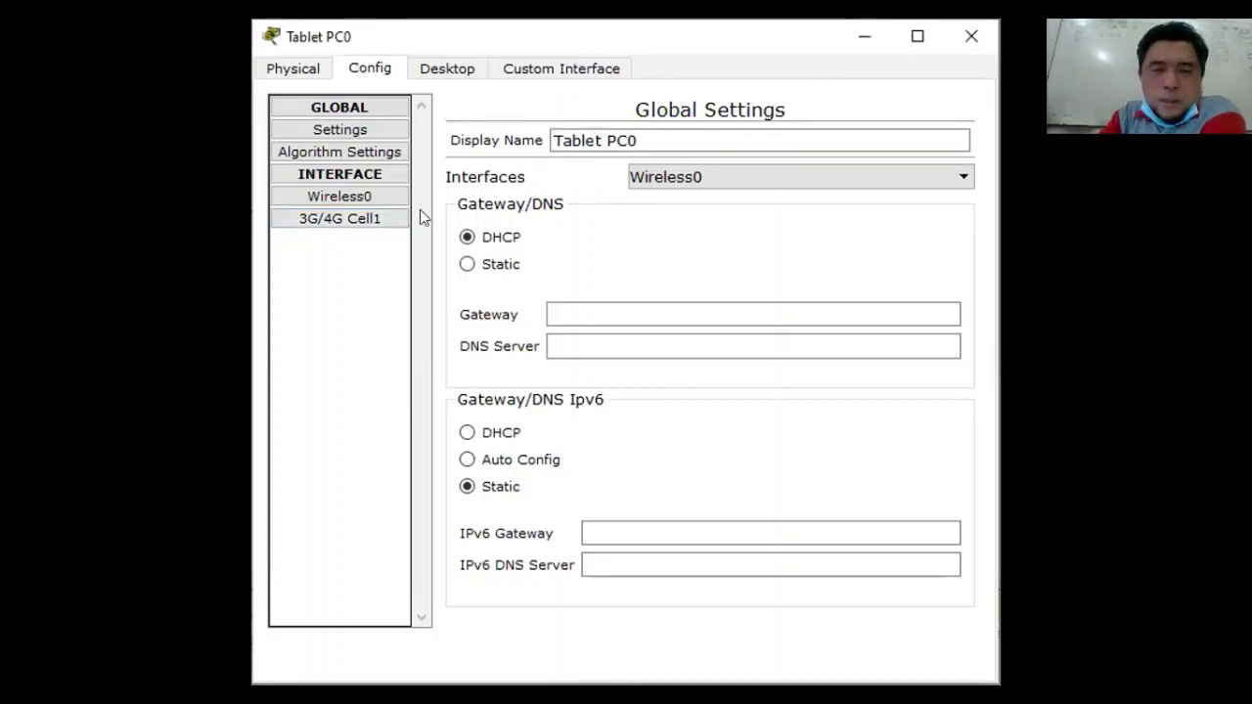
click(337, 197)
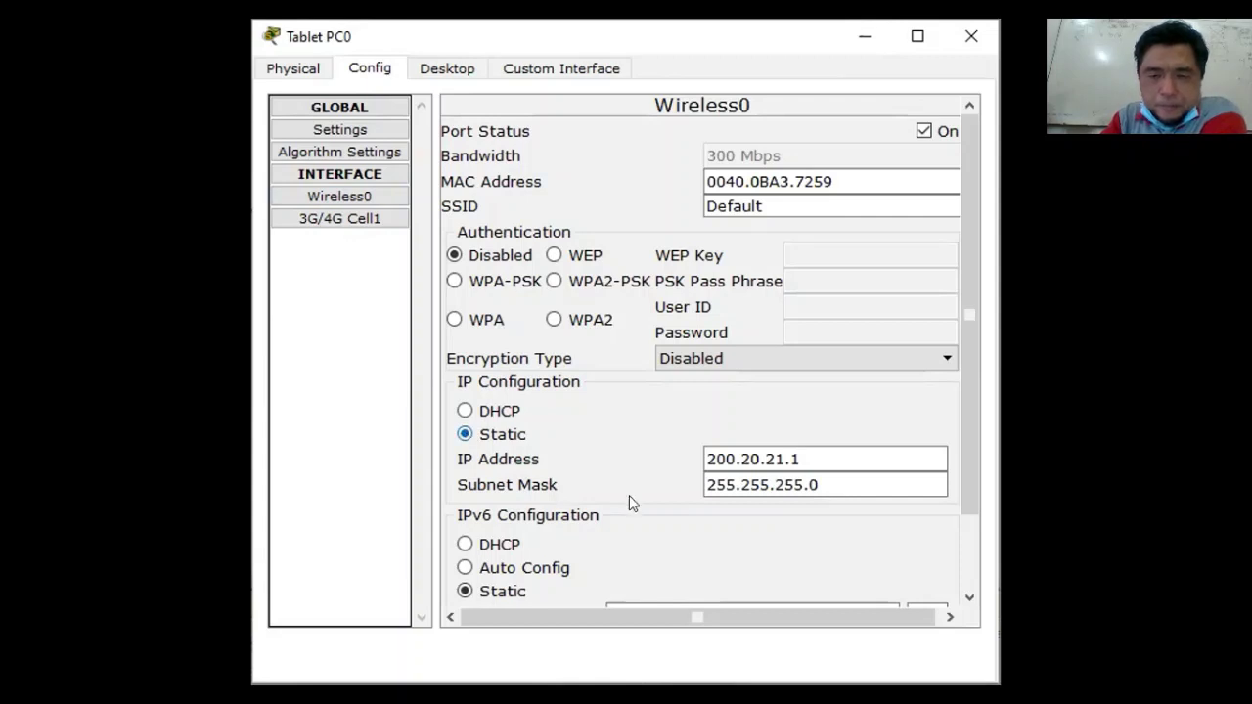
click(706, 452)
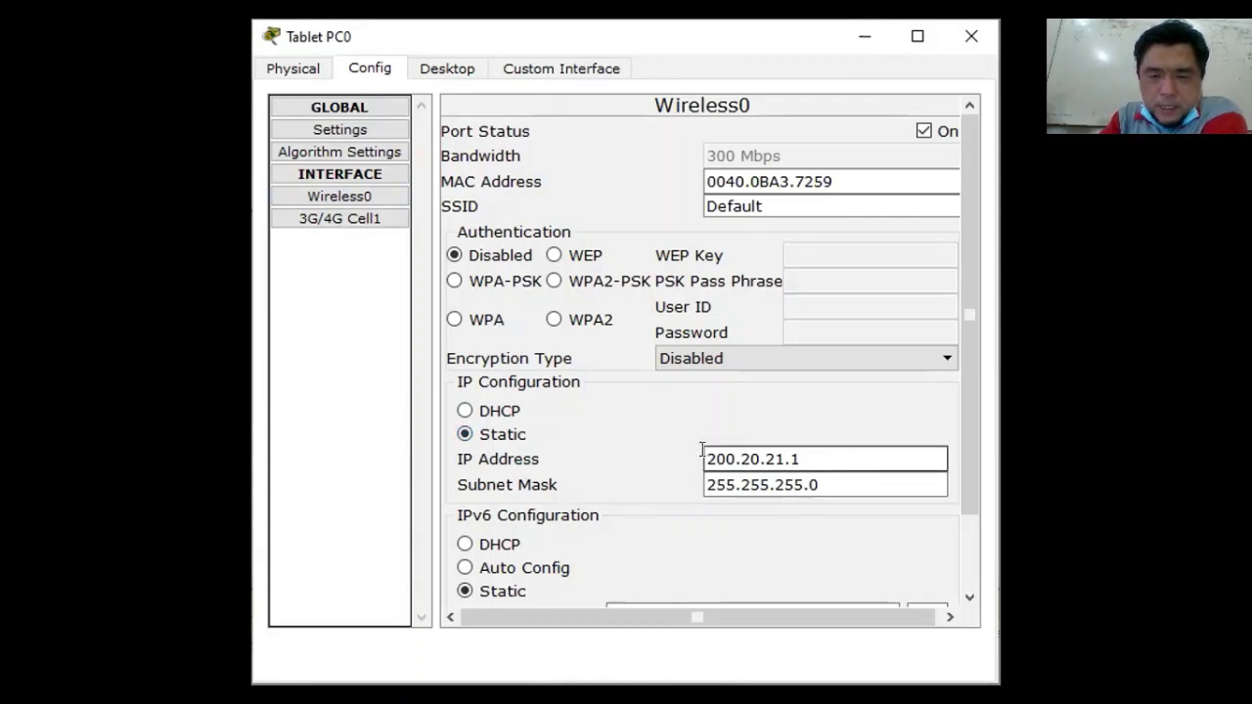
key(Right)
key(Right)
key(Right)
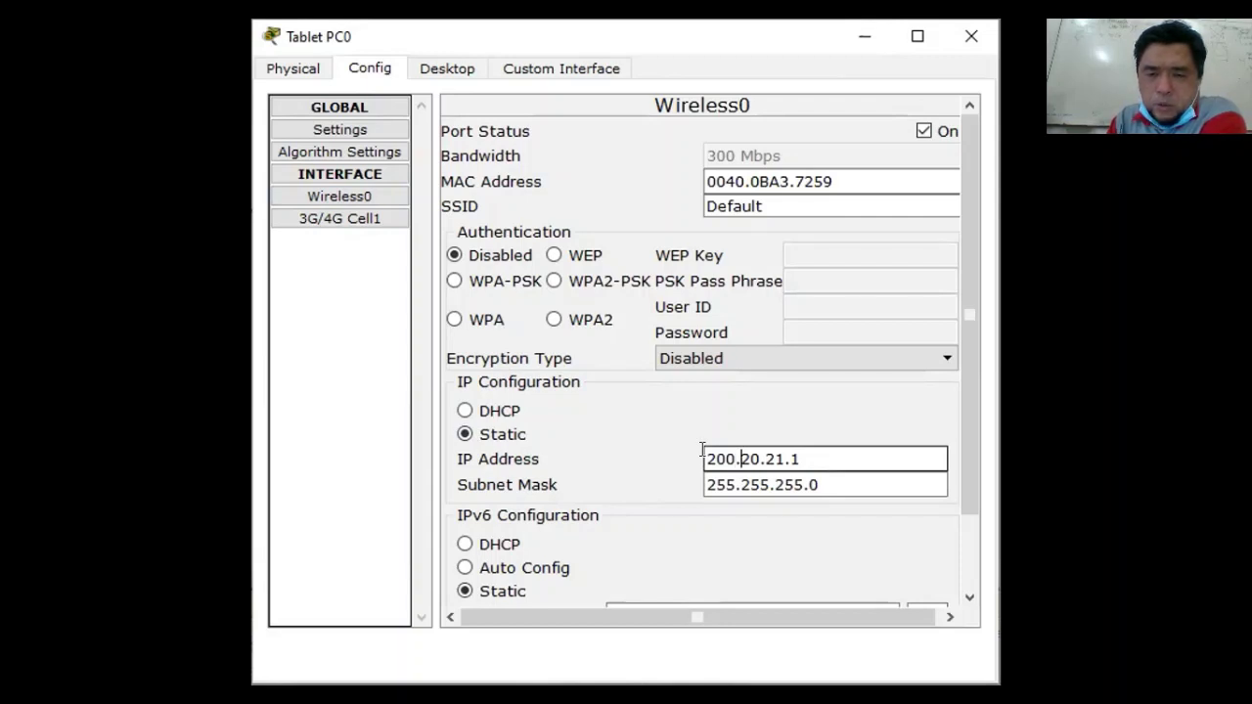
key(Right)
key(Right)
key(Right)
key(Right)
key(Right)
key(Right)
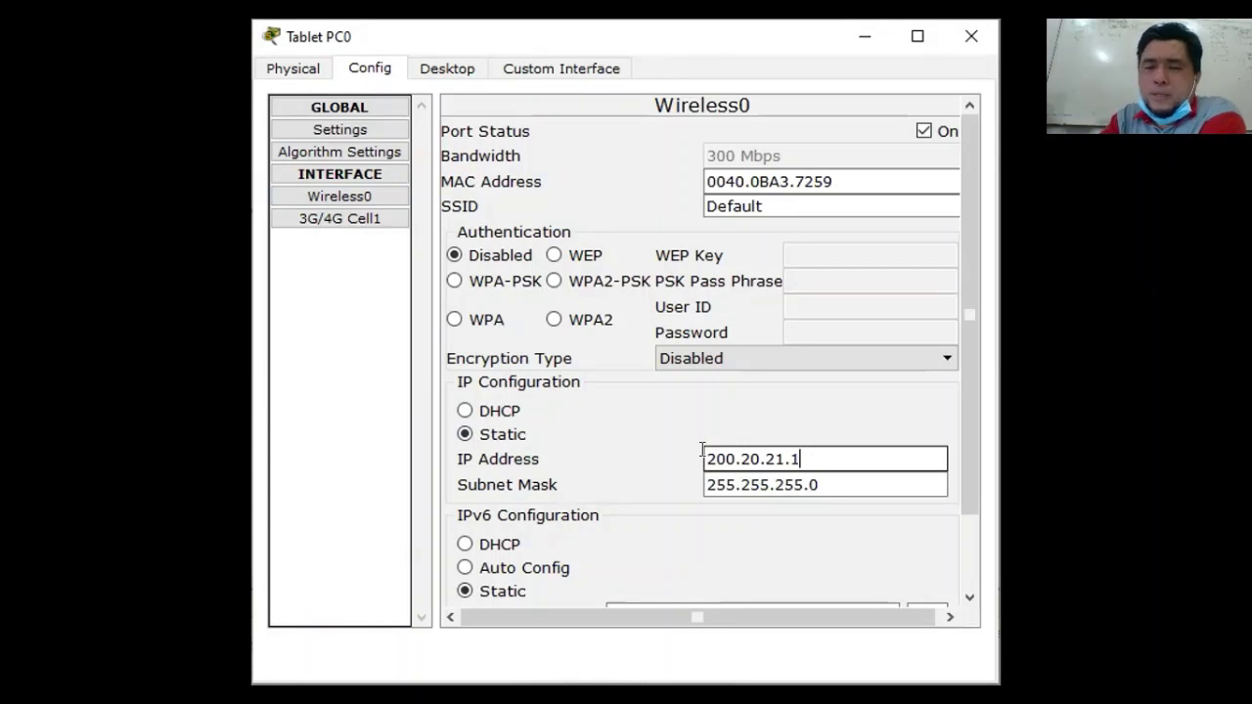
click(704, 483)
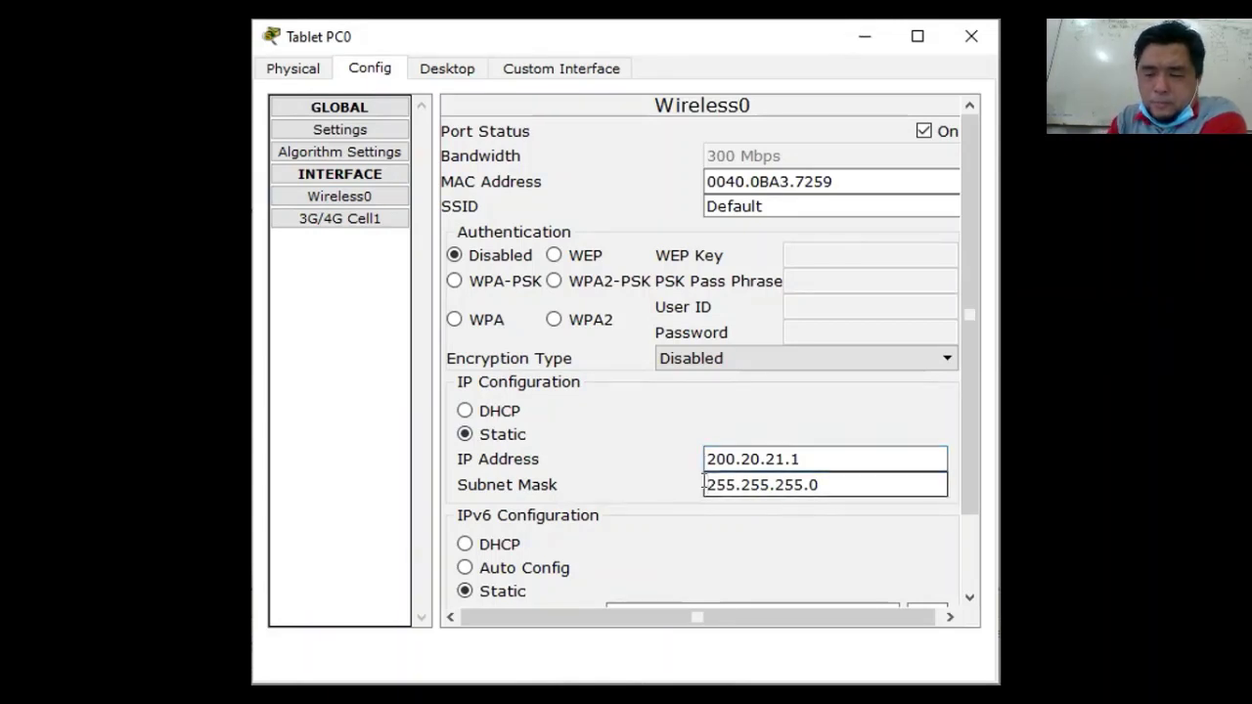
- Read through the octets of the subnet mask set on Tablet PC0's Wireless0 interface
key(Right)
key(Right)
key(Right)
key(Right)
key(Right)
key(Right)
key(Right)
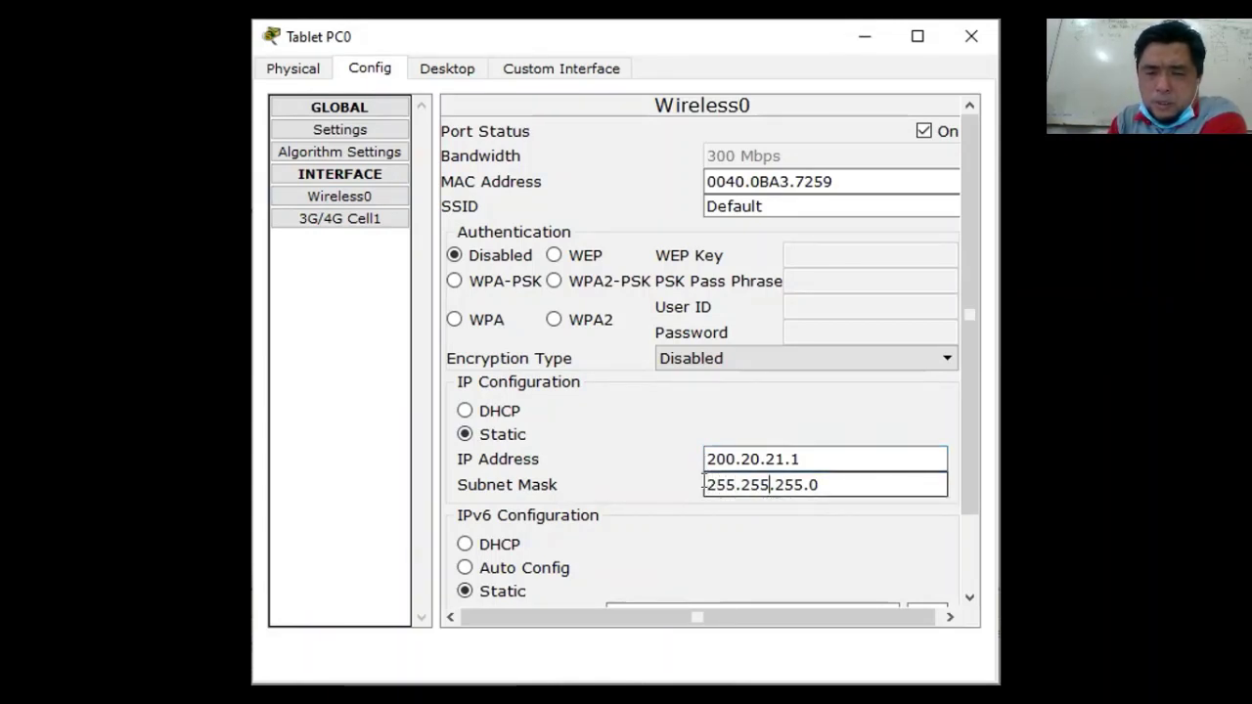
key(Right)
key(Right)
key(Right)
key(Right)
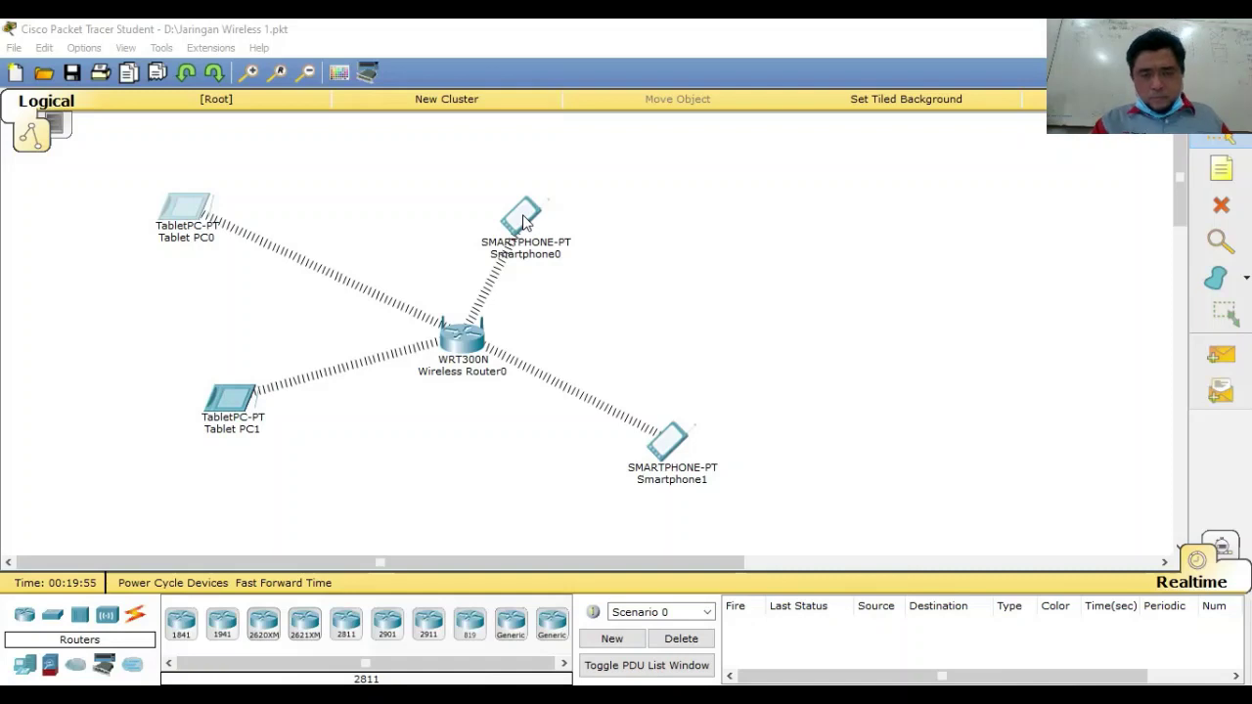
- Examine the static IP address of the Wireless0 interface on Smartphone0
click(524, 222)
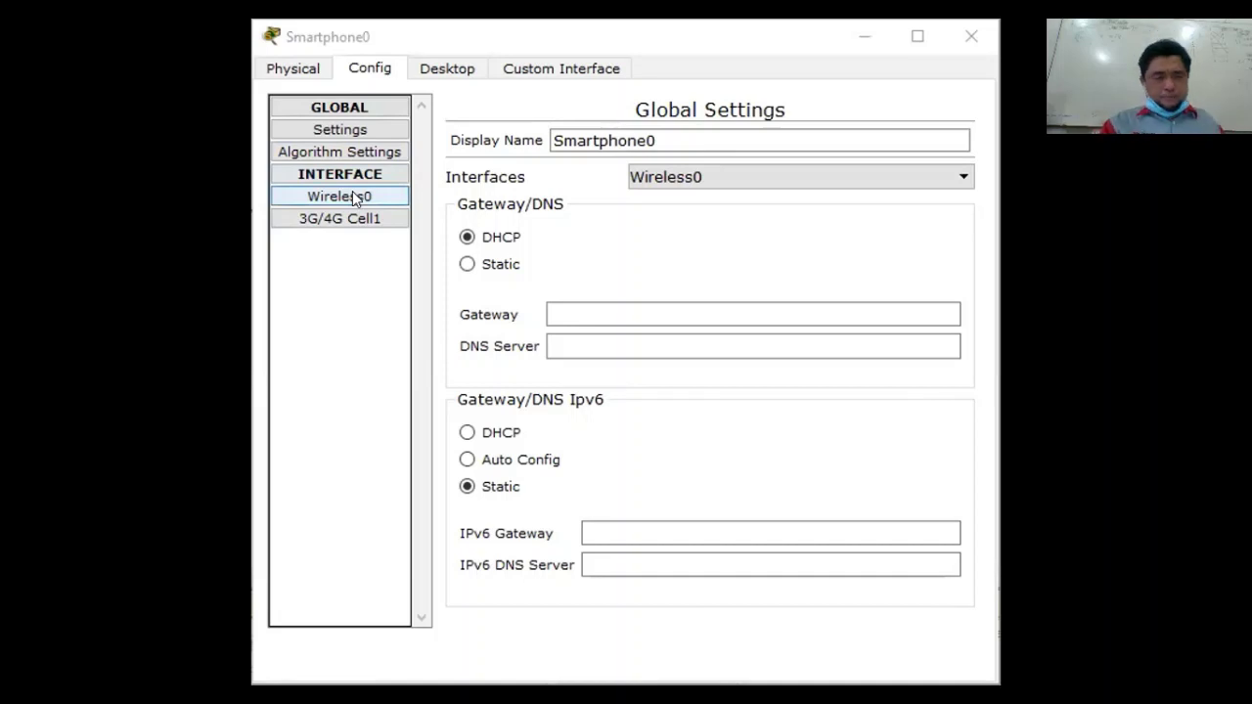
click(353, 194)
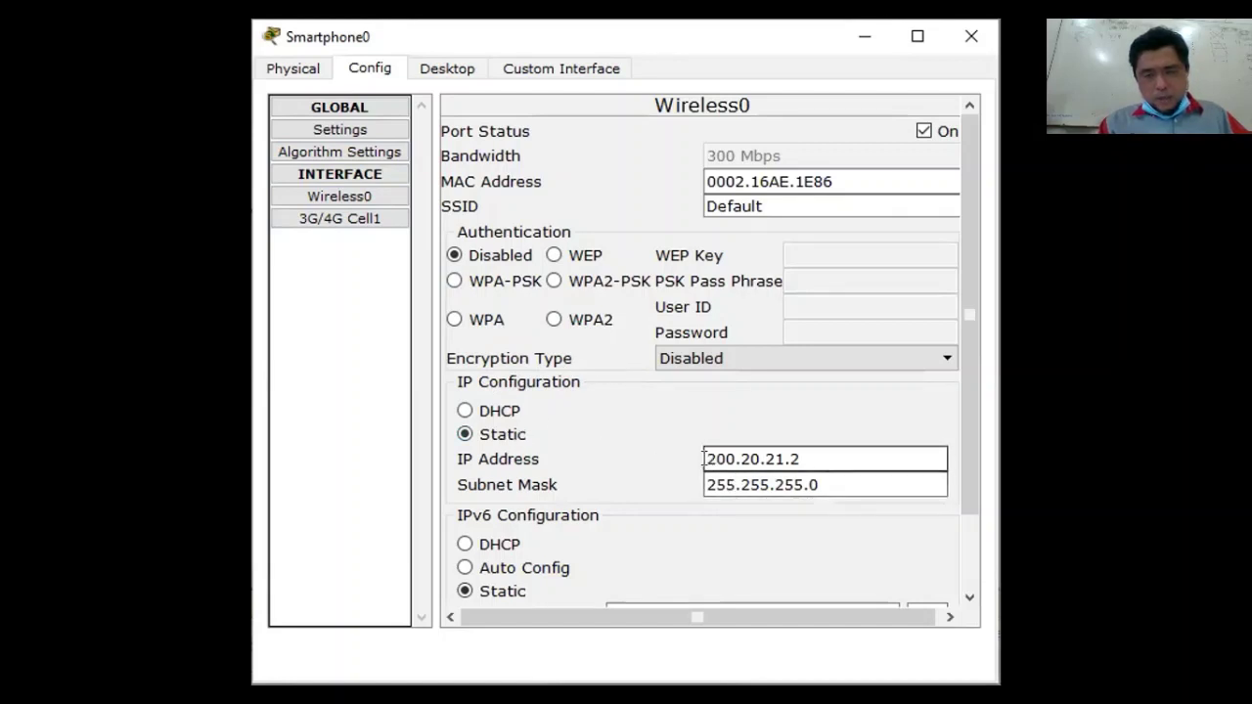
key(Right)
key(Right)
key(Right)
key(Right)
key(Right)
key(Right)
key(Right)
key(Right)
key(Right)
key(Right)
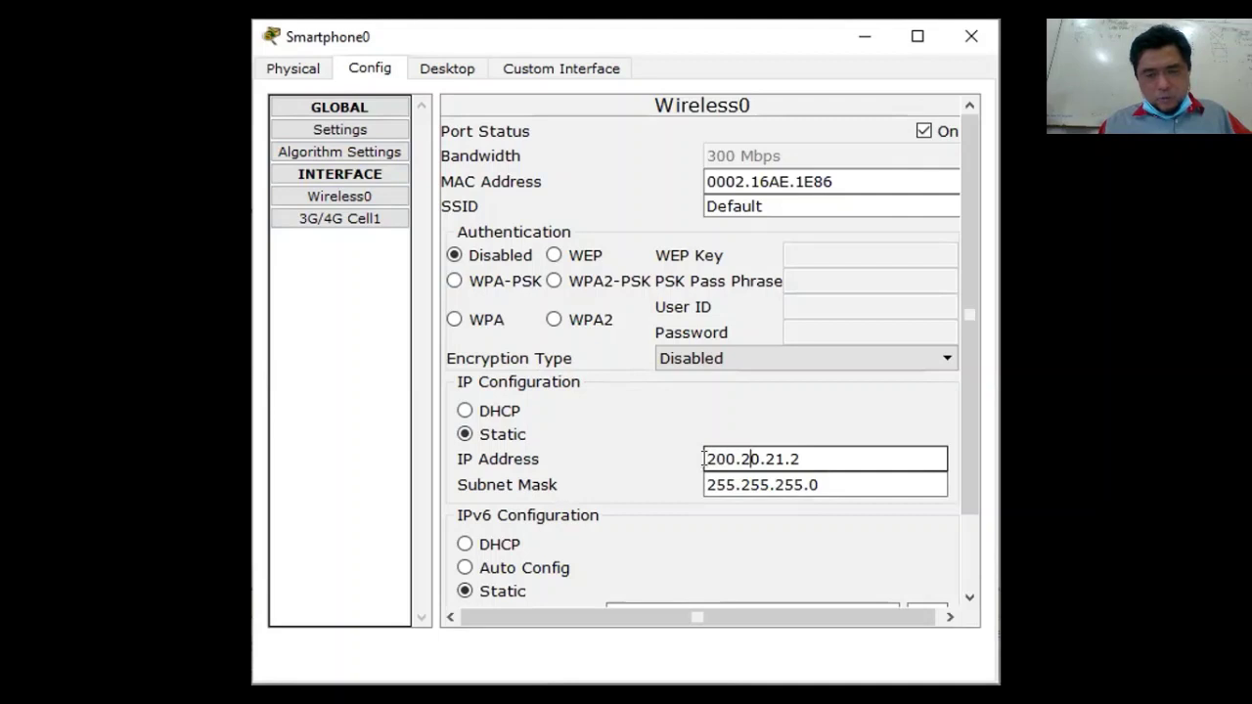
key(Right)
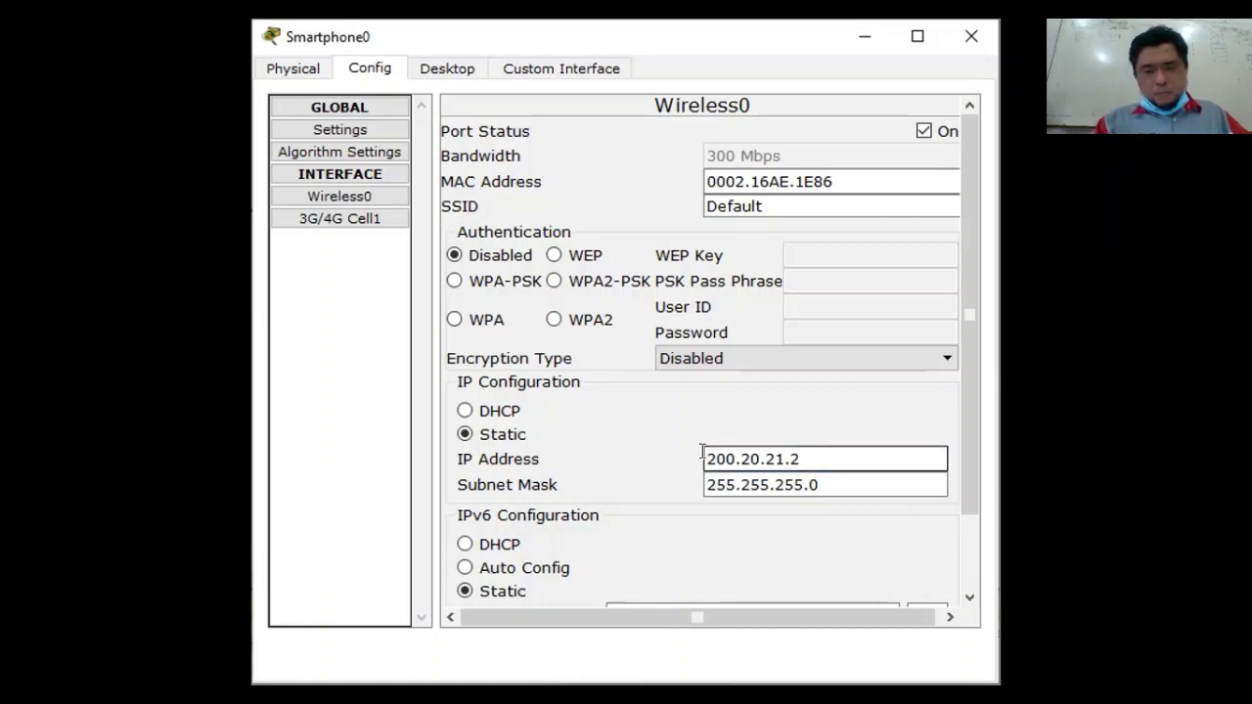
drag(702, 451, 729, 449)
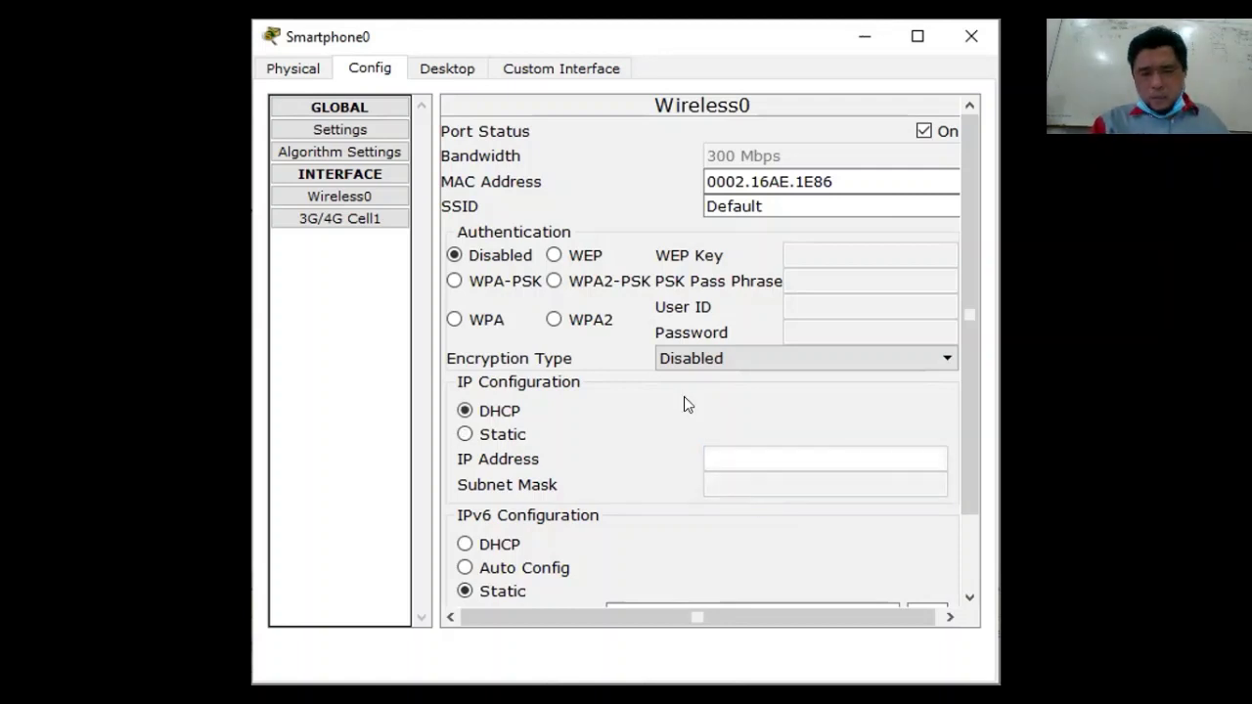
- Switch Smartphone0's Wireless0 interface to static addressing and set its IP address to 200.20.21.2
click(499, 442)
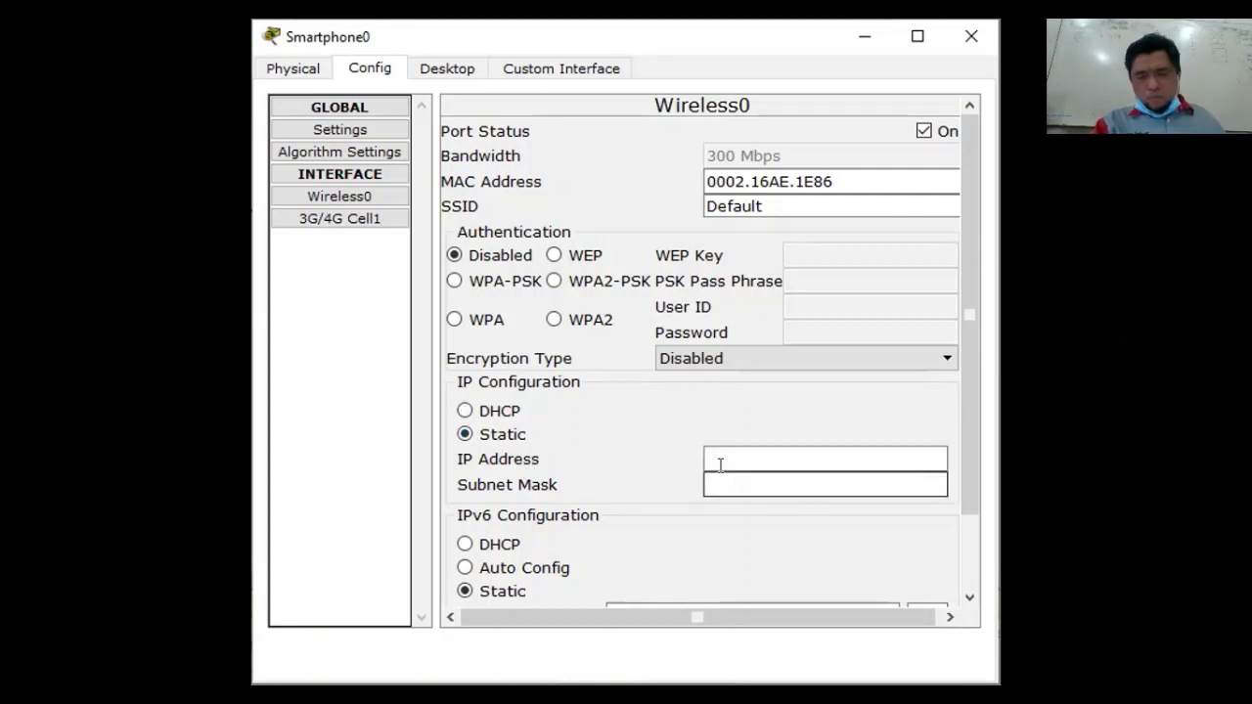
click(715, 460)
text(200)
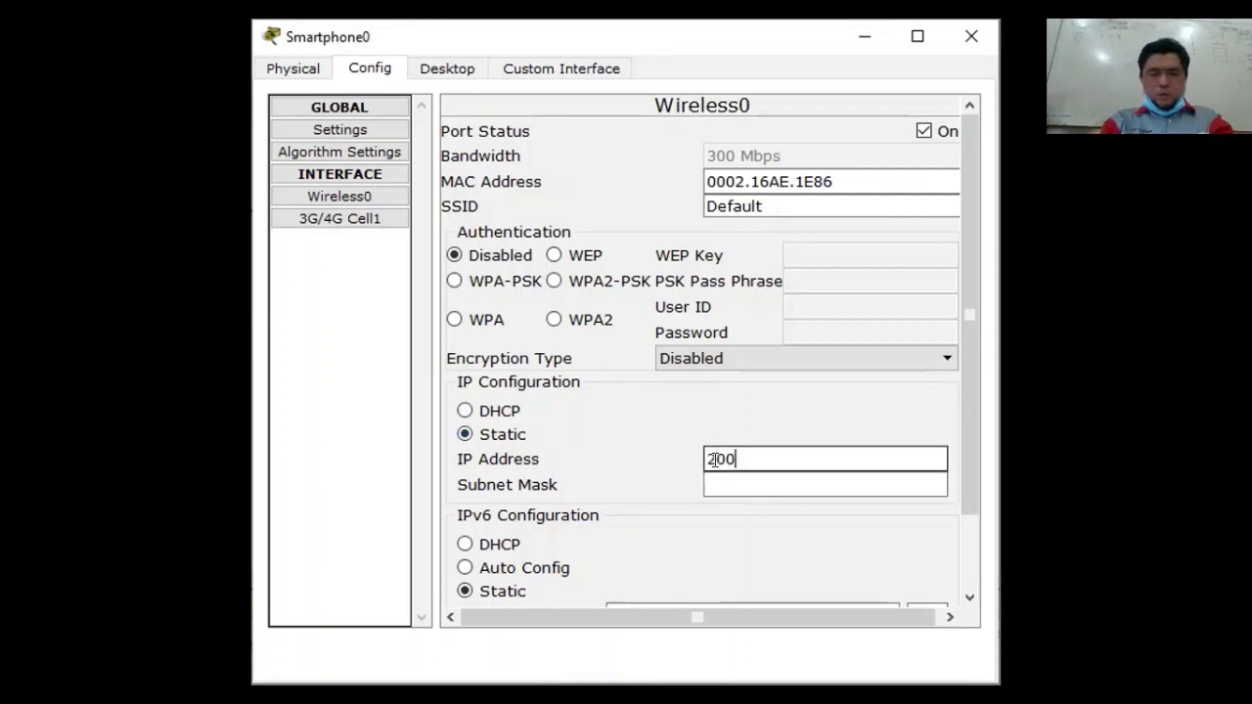
text(.)
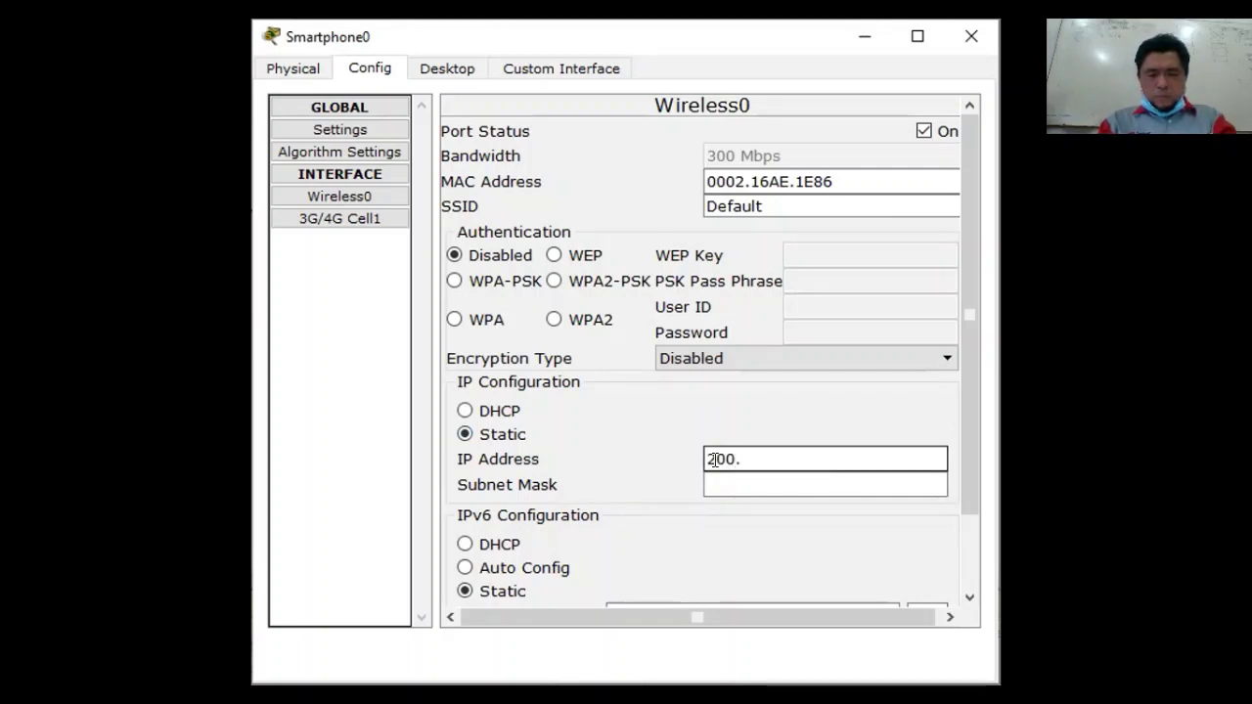
text(20.1)
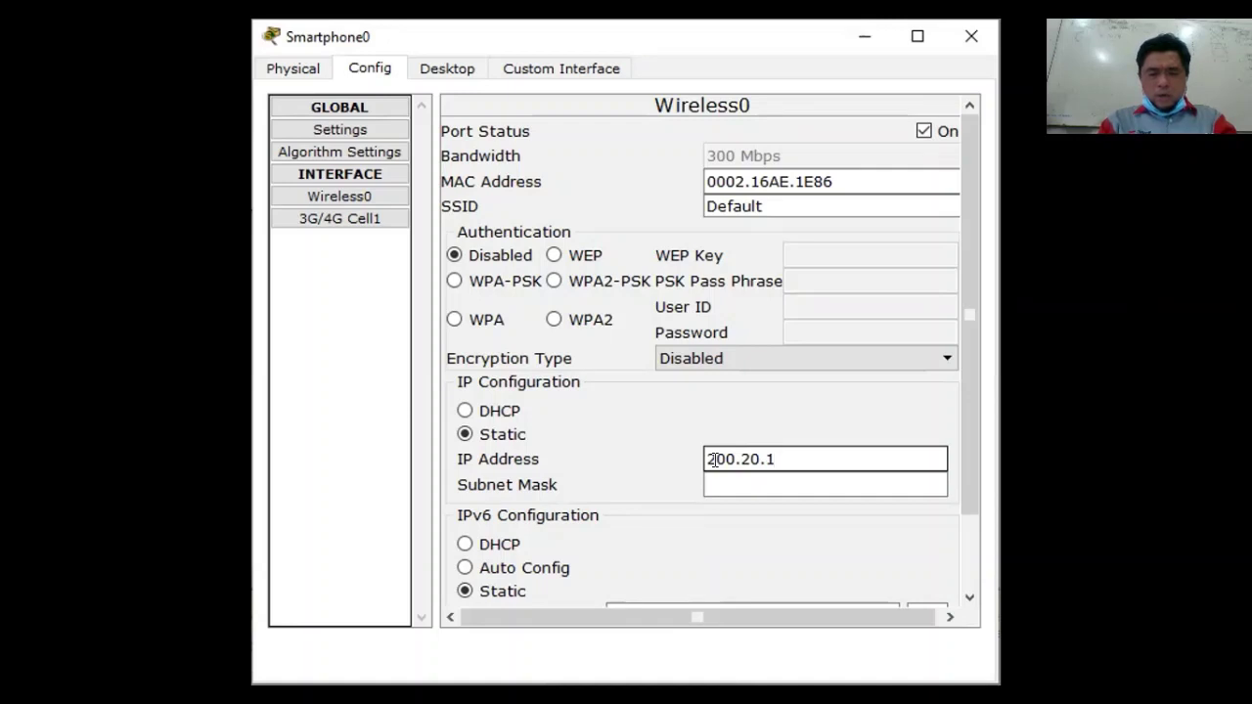
key(BackSpace)
text(21.)
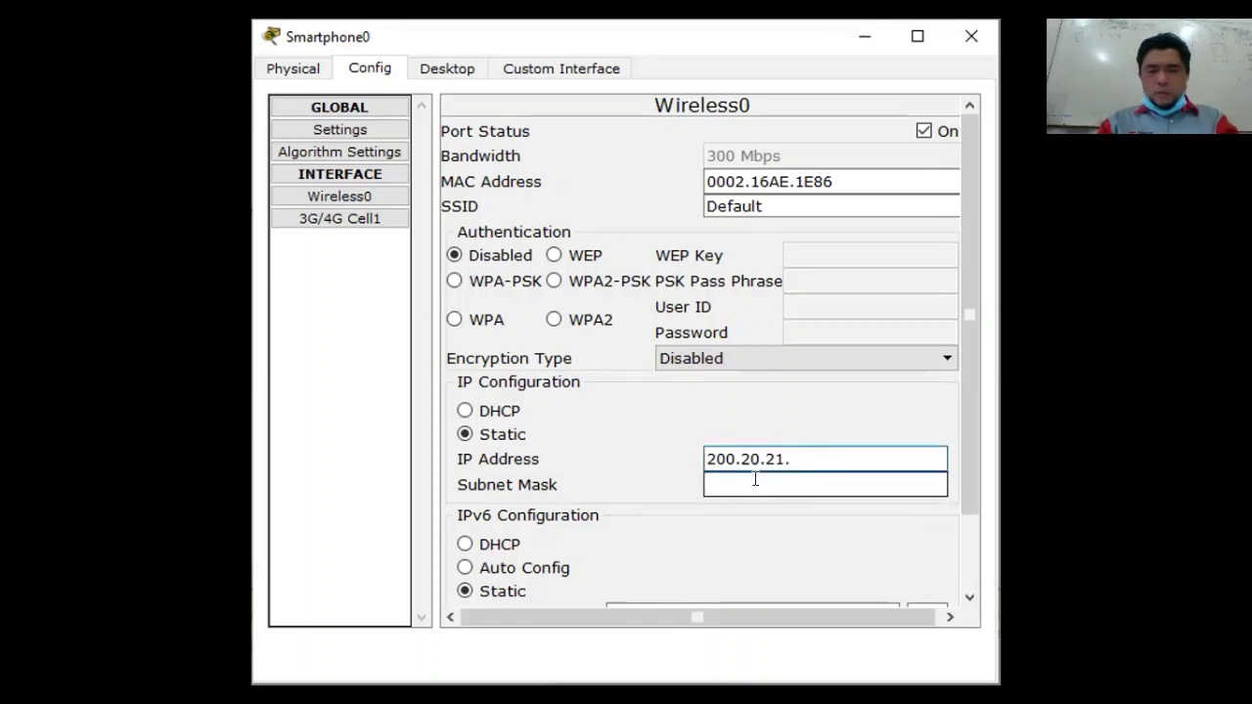
text(2)
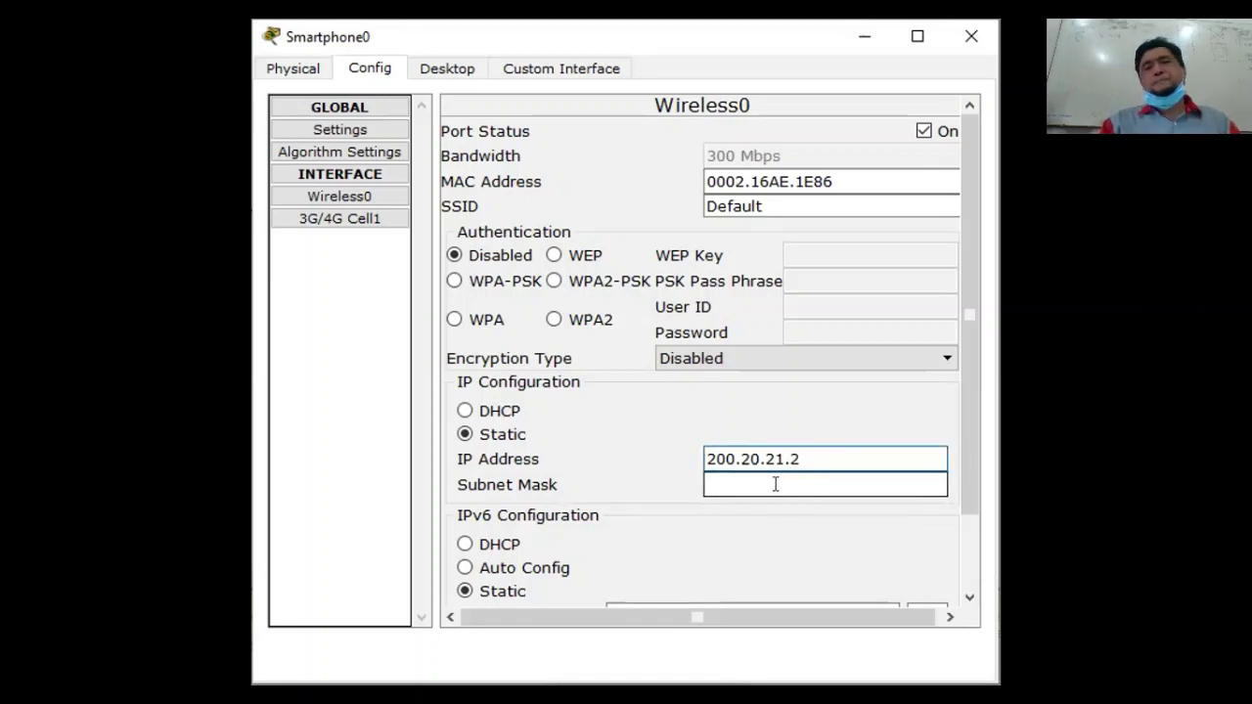
click(775, 485)
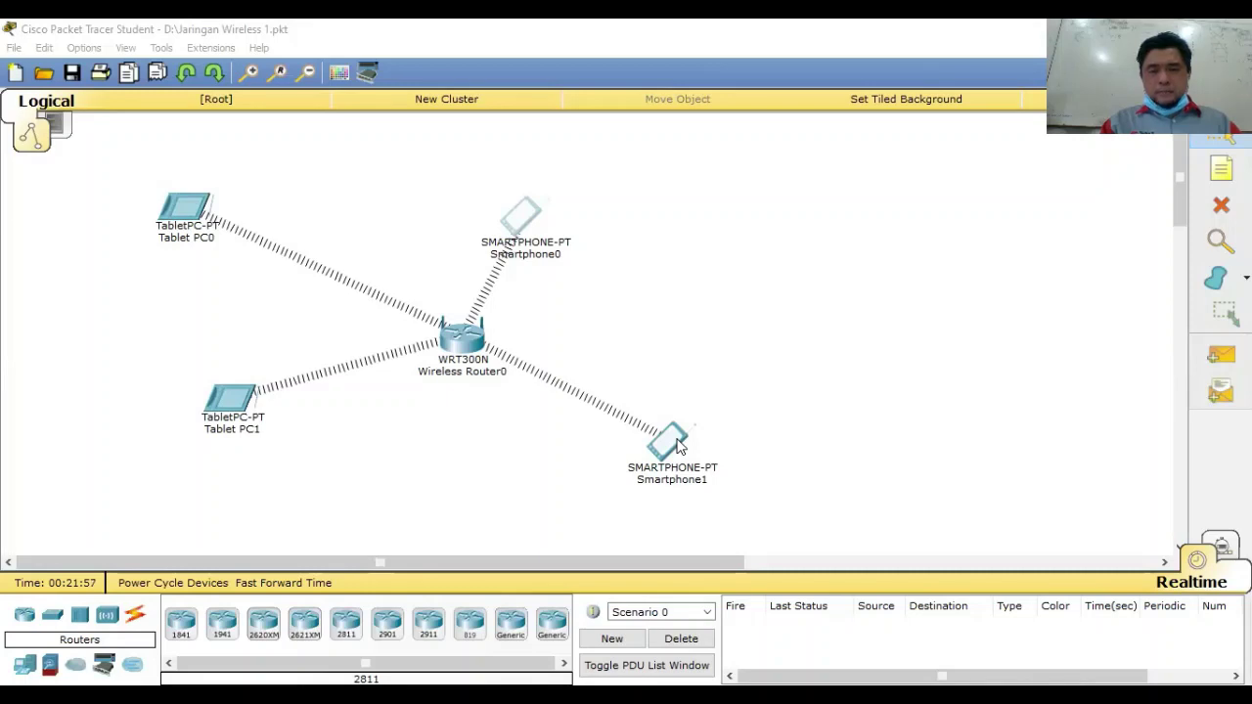
- Set the static IP address of Smartphone1's Wireless0 interface to 200.20.21.3
click(680, 445)
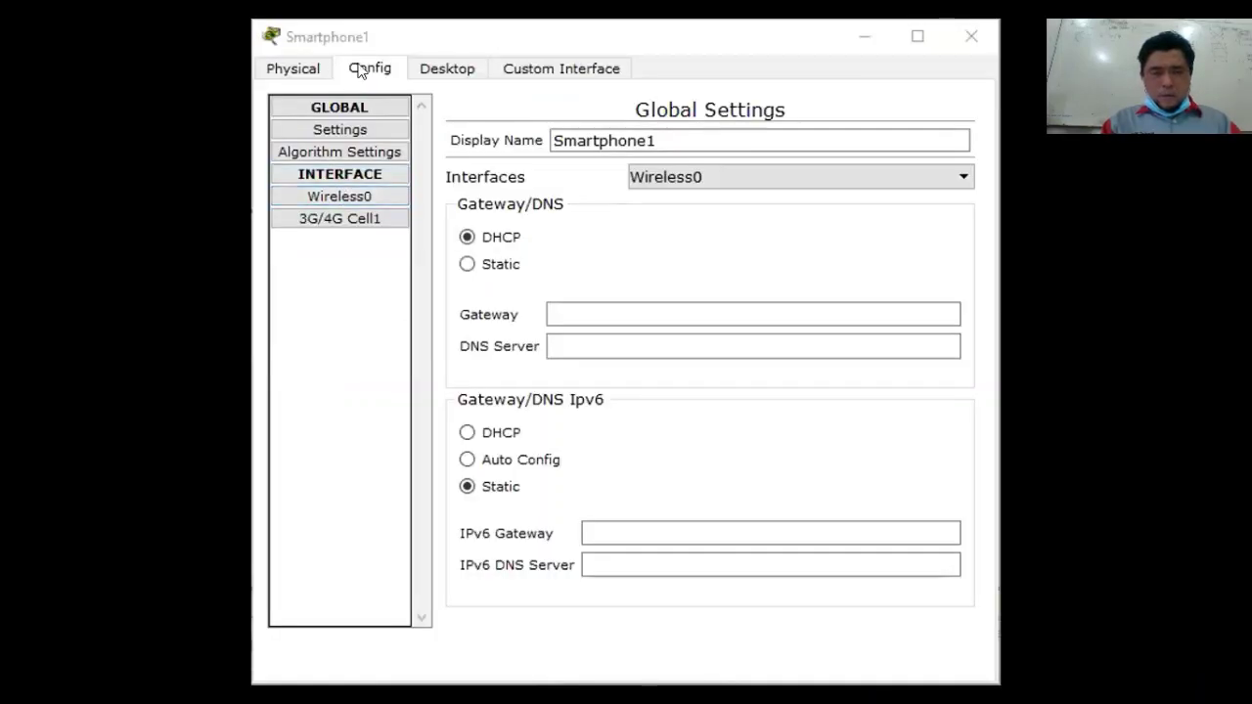
click(344, 174)
click(345, 196)
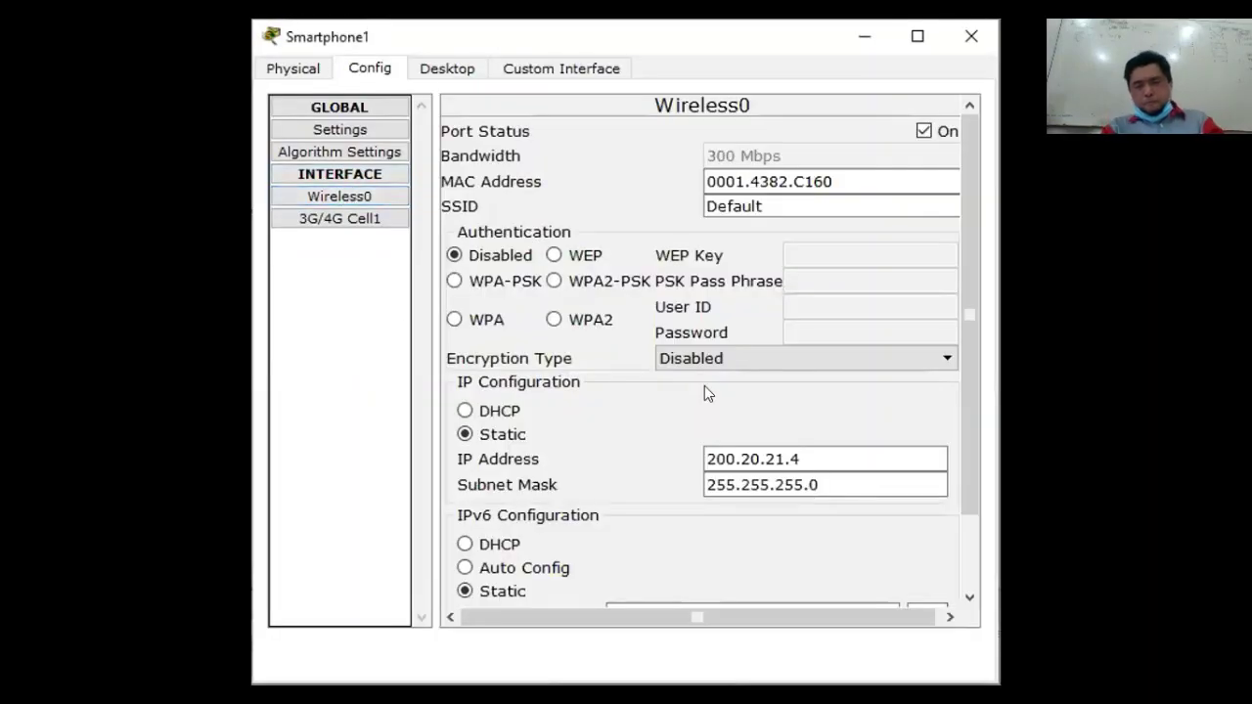
click(702, 472)
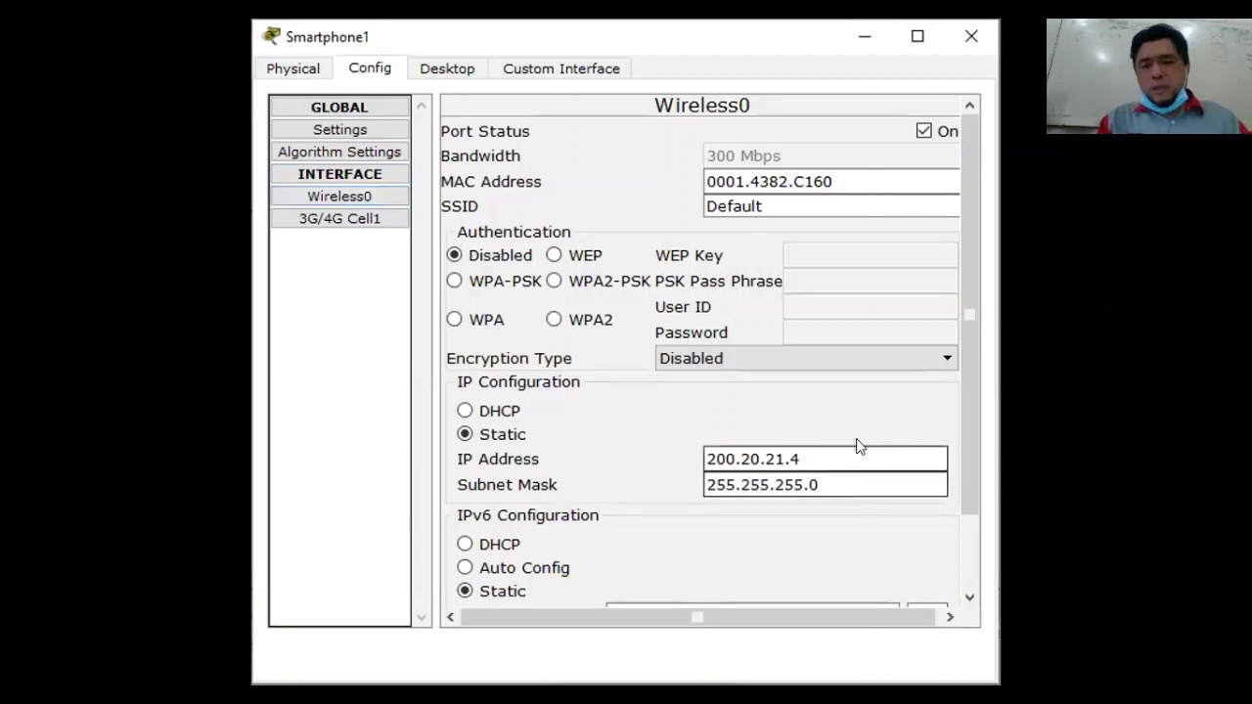
click(803, 459)
key(BackSpace)
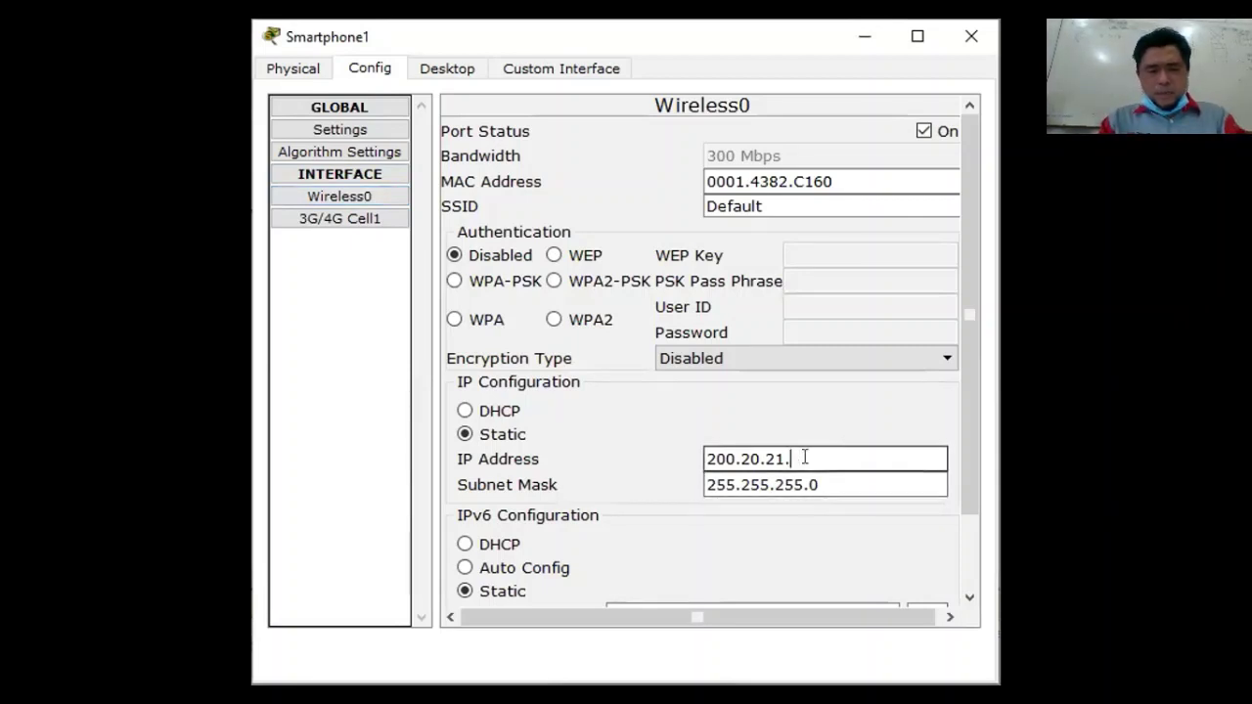
text(3)
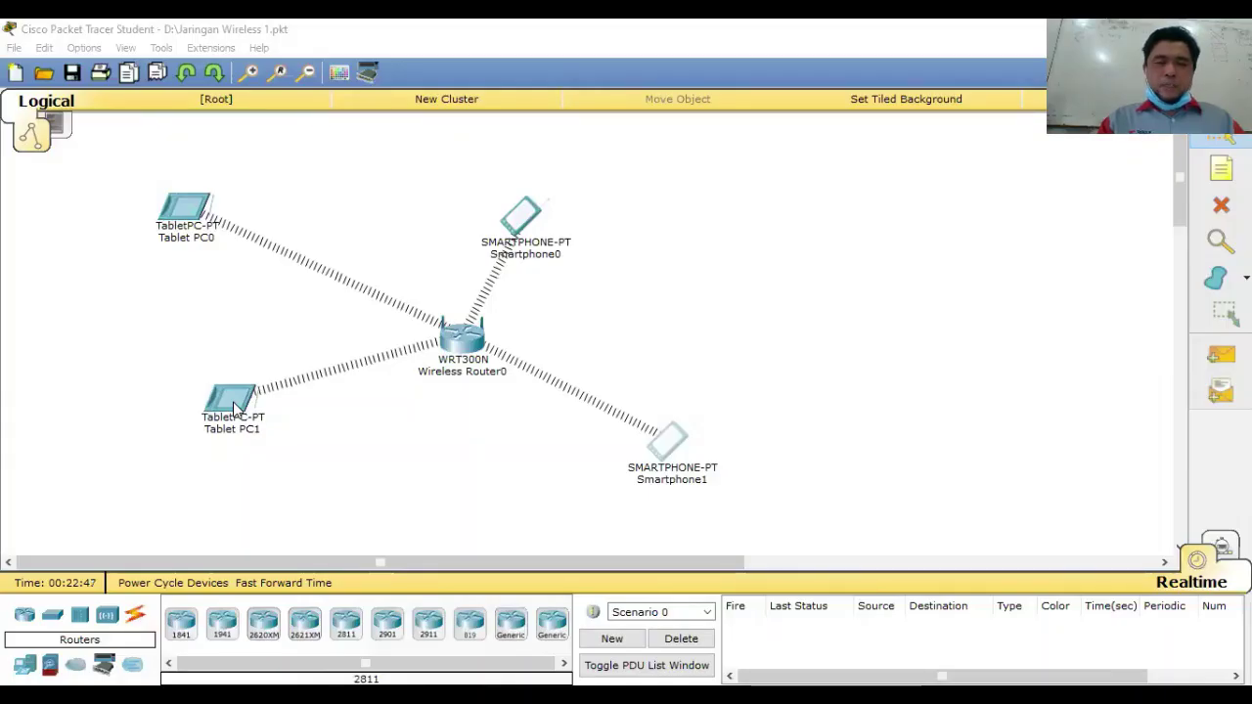
- Set the static IP address of Tablet PC1's Wireless0 interface to 200.20.21.4
click(235, 409)
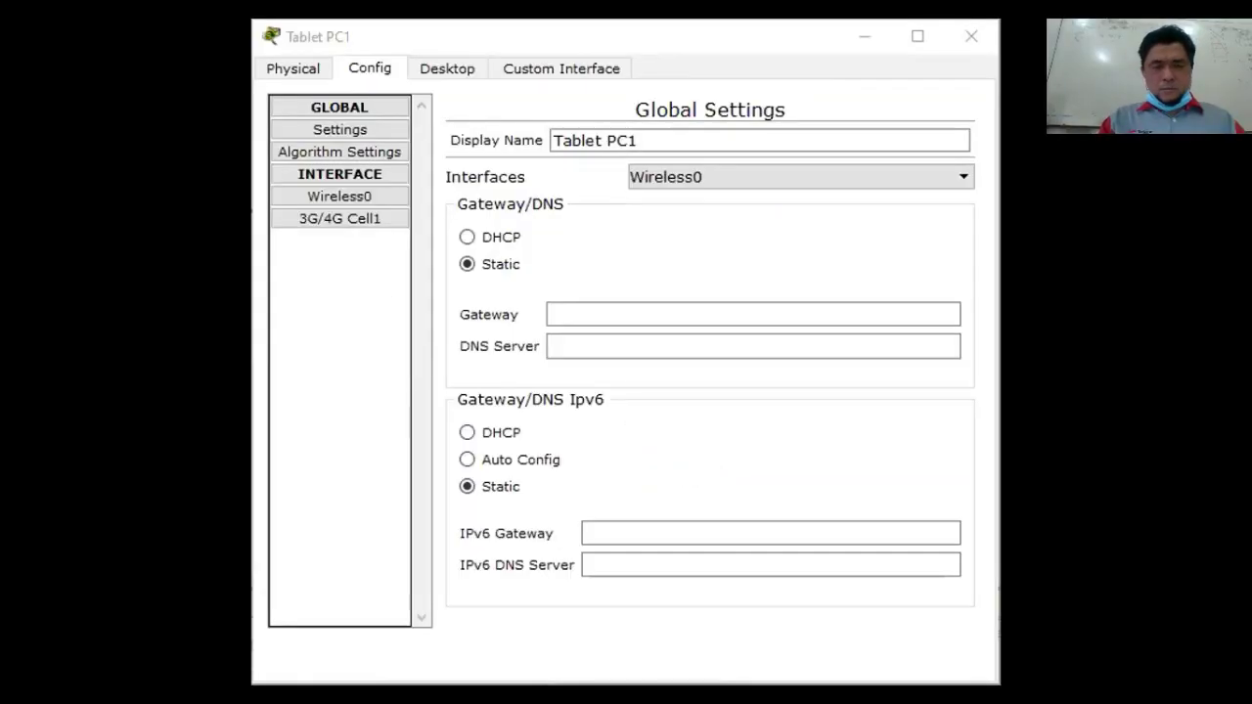
click(468, 237)
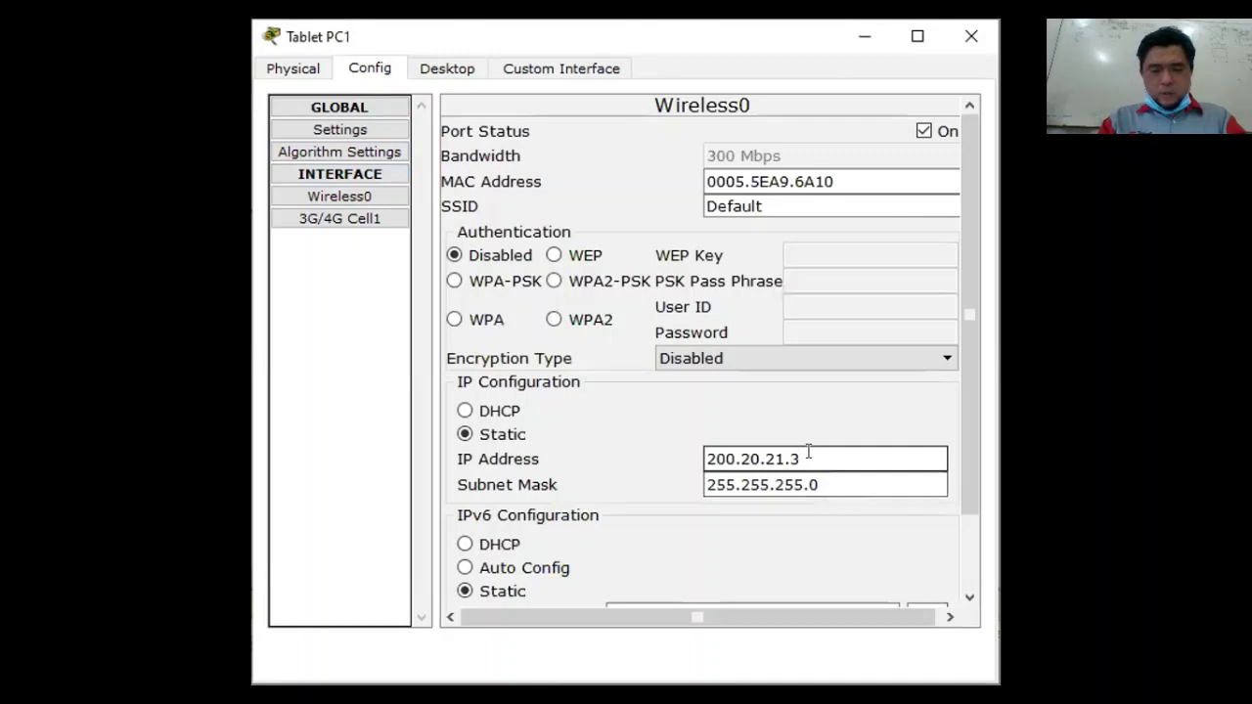
click(809, 451)
key(BackSpace)
text(4)
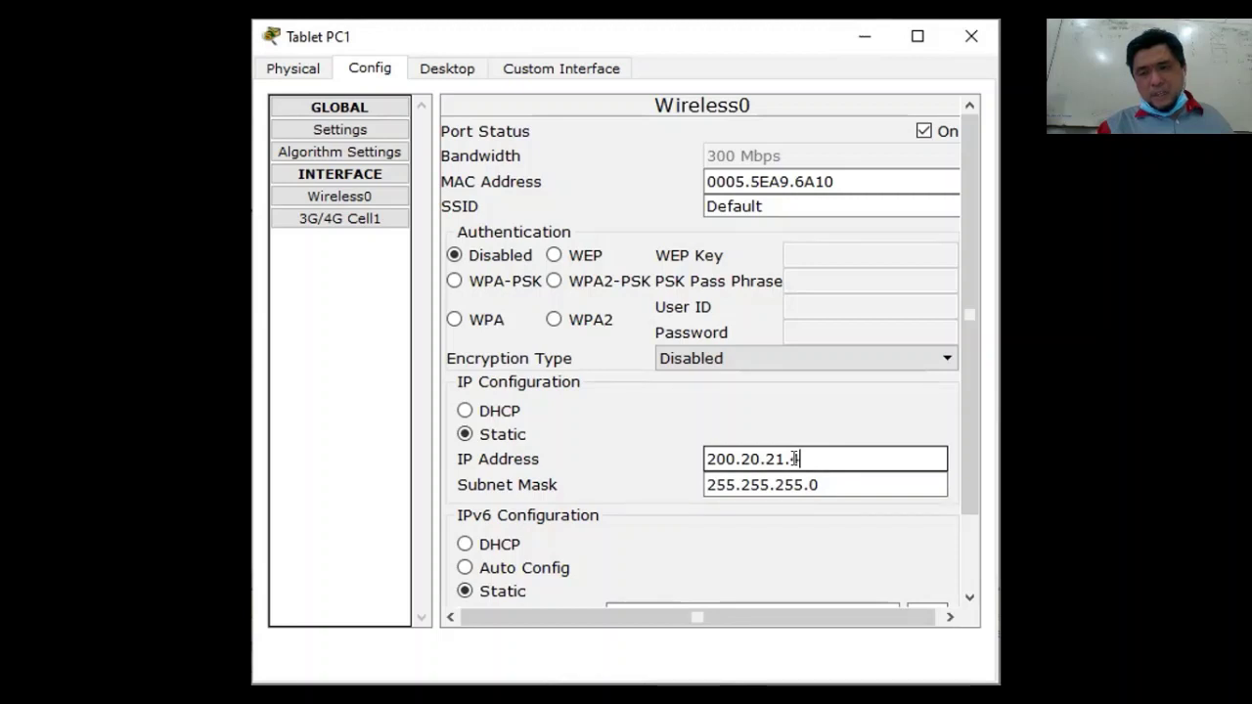
- Switch Tablet PC1's Wireless0 addressing to DHCP and back to static, and re-enter the IP address 200.20.21.4
key(shift+Tab)
key(Up)
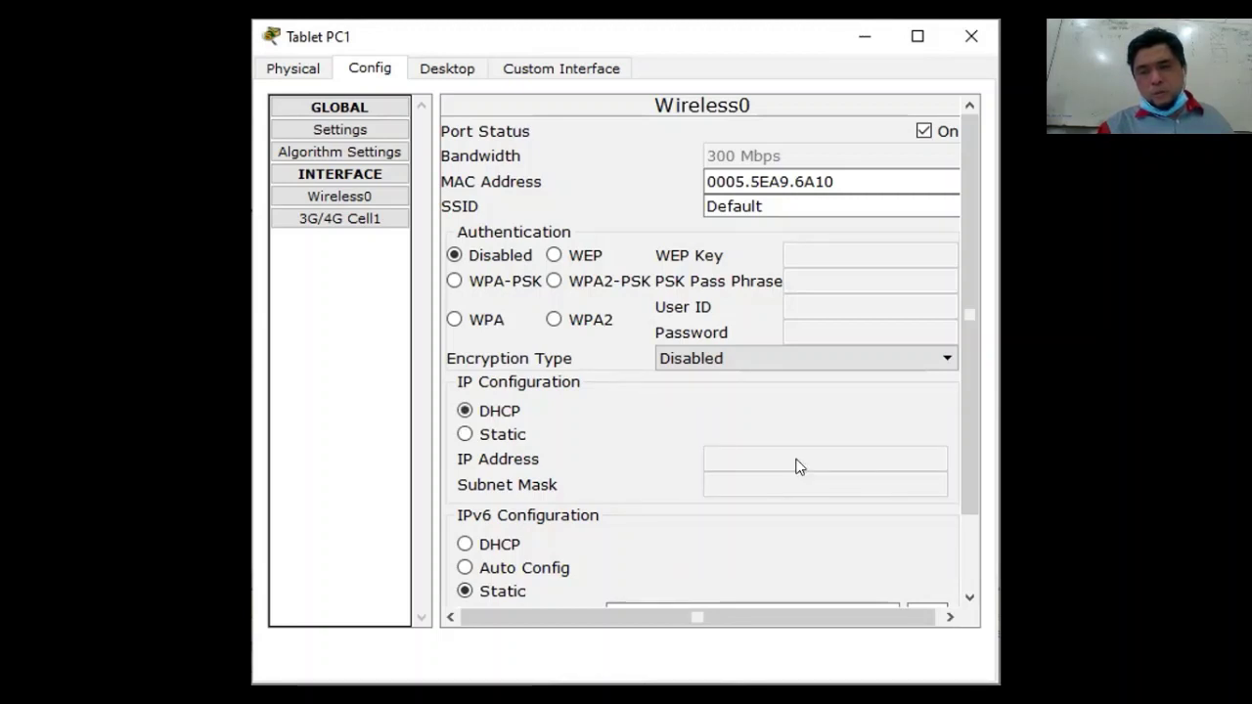
click(499, 436)
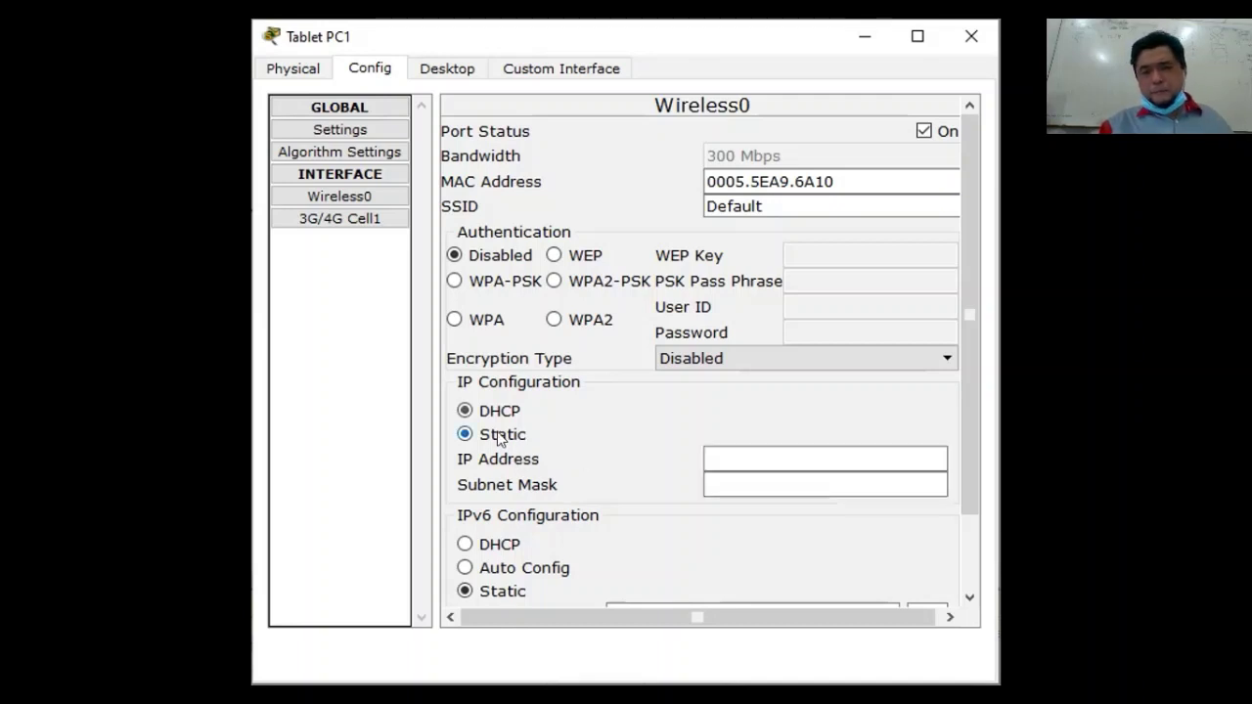
click(722, 460)
text(20)
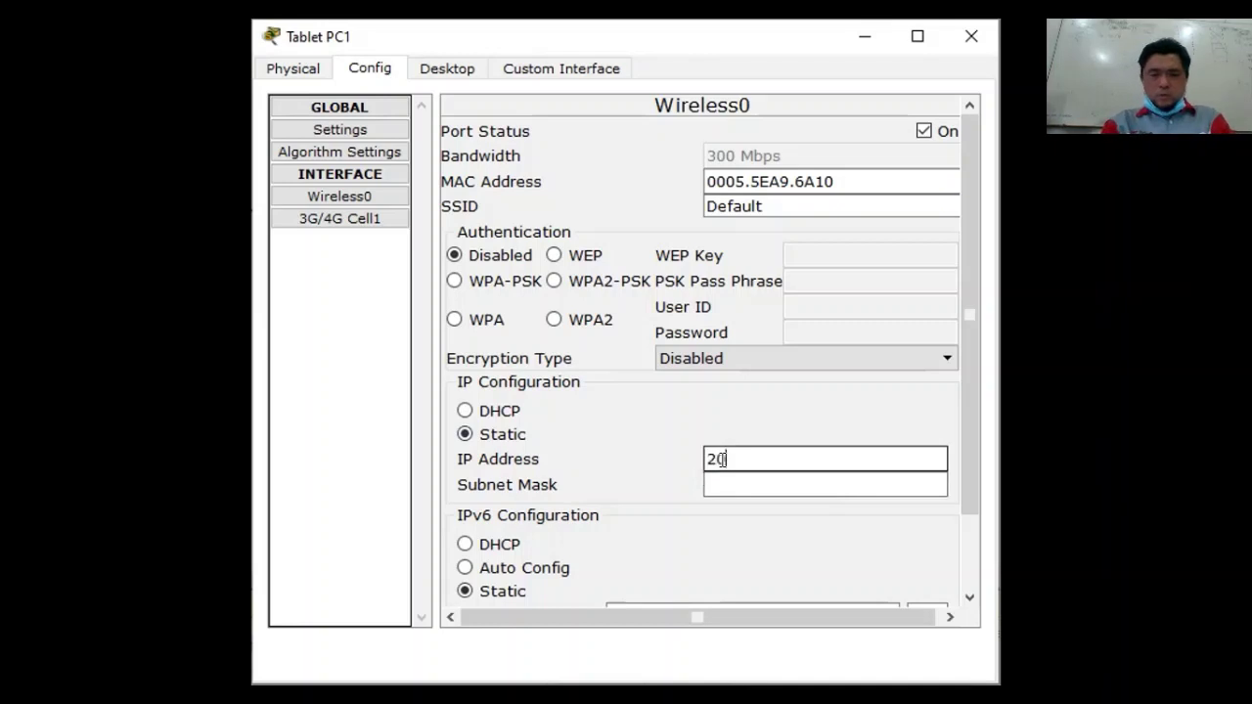
text(0.20.21)
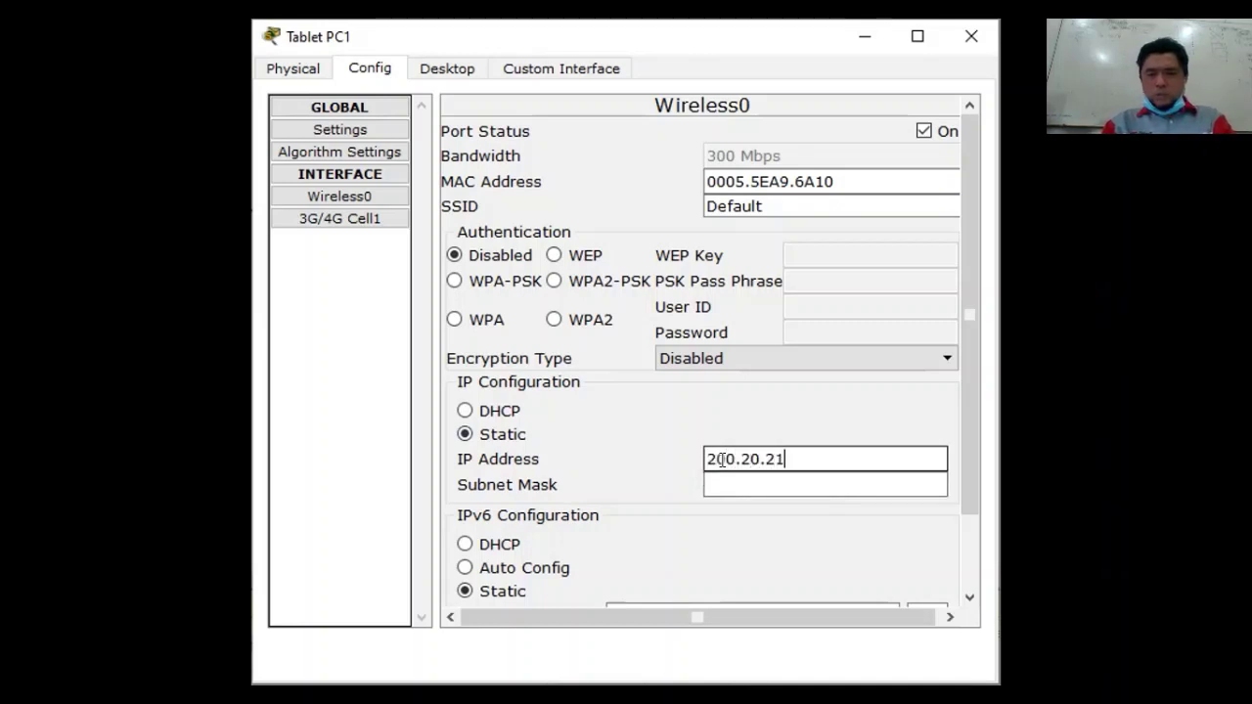
text(.4)
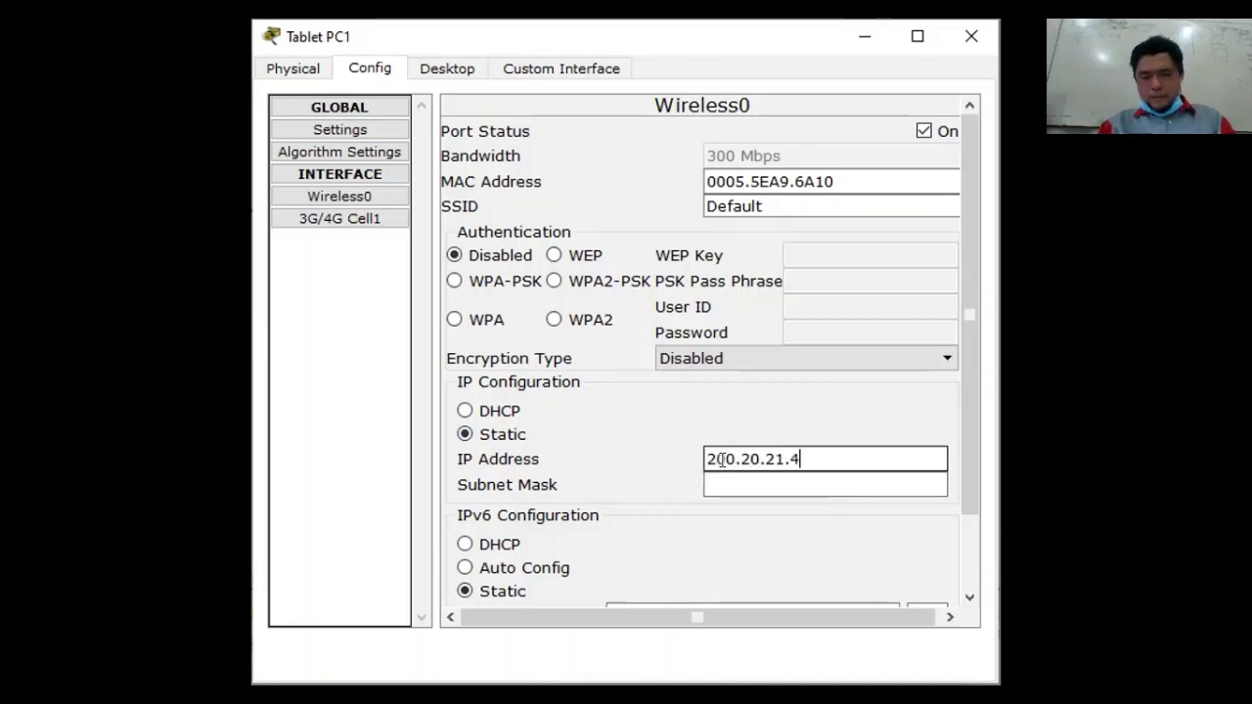
click(721, 484)
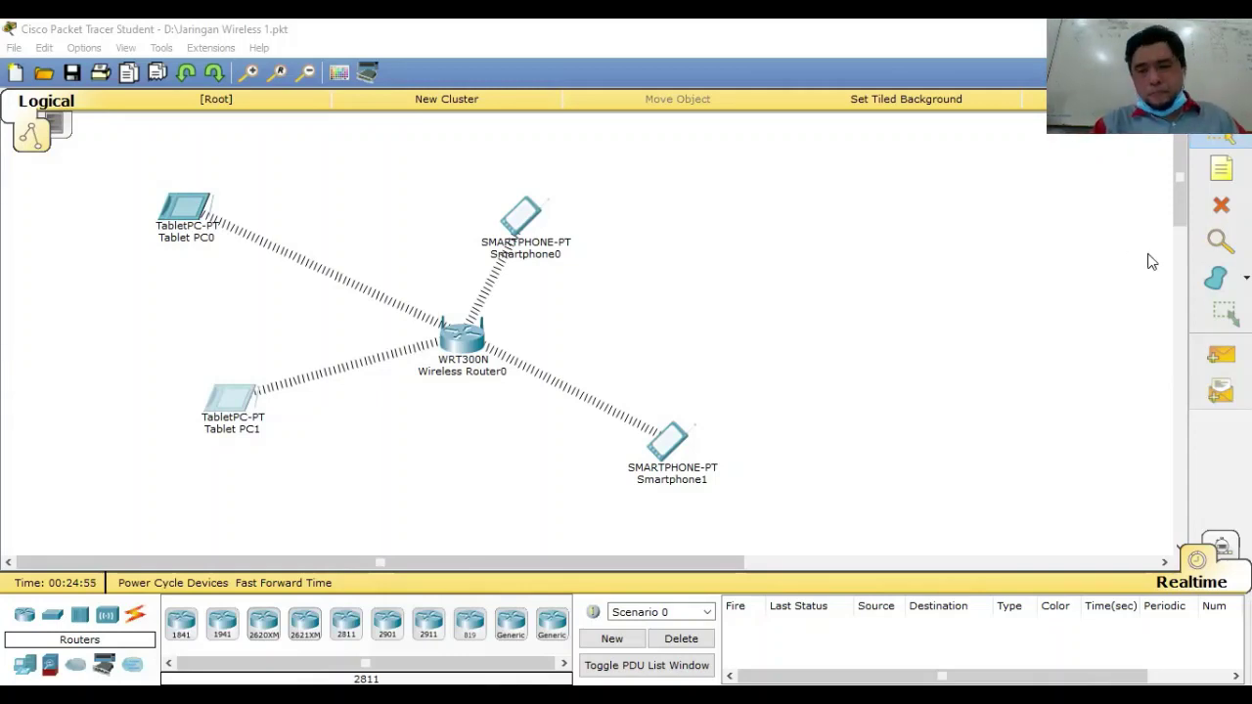
- Send a simple PDU from Smartphone1 to Tablet PC0 and fire it again to test the connection
click(1221, 354)
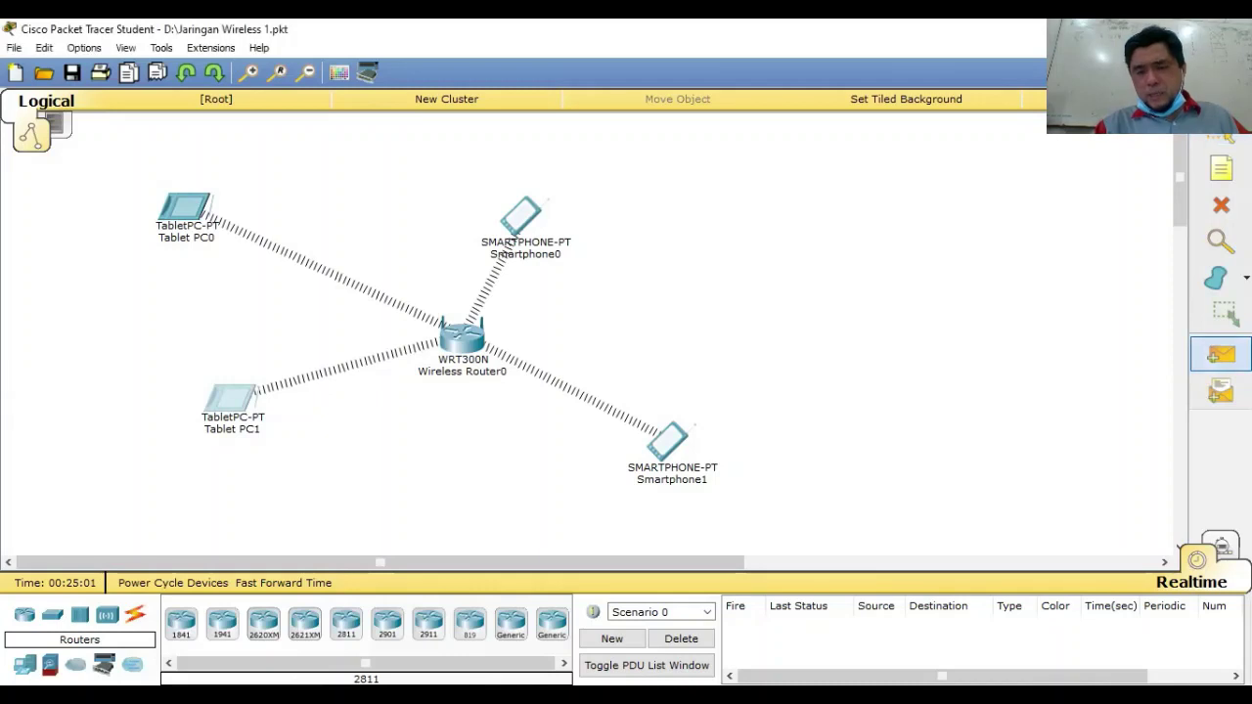
click(678, 445)
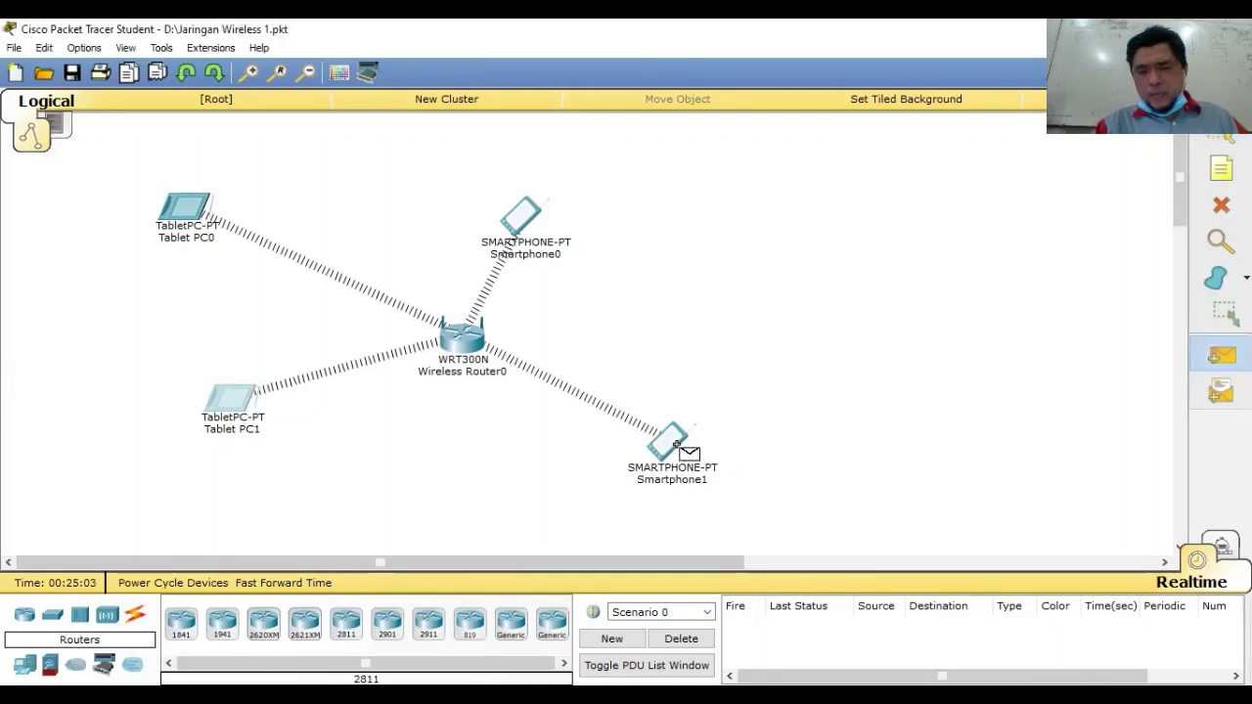
click(186, 214)
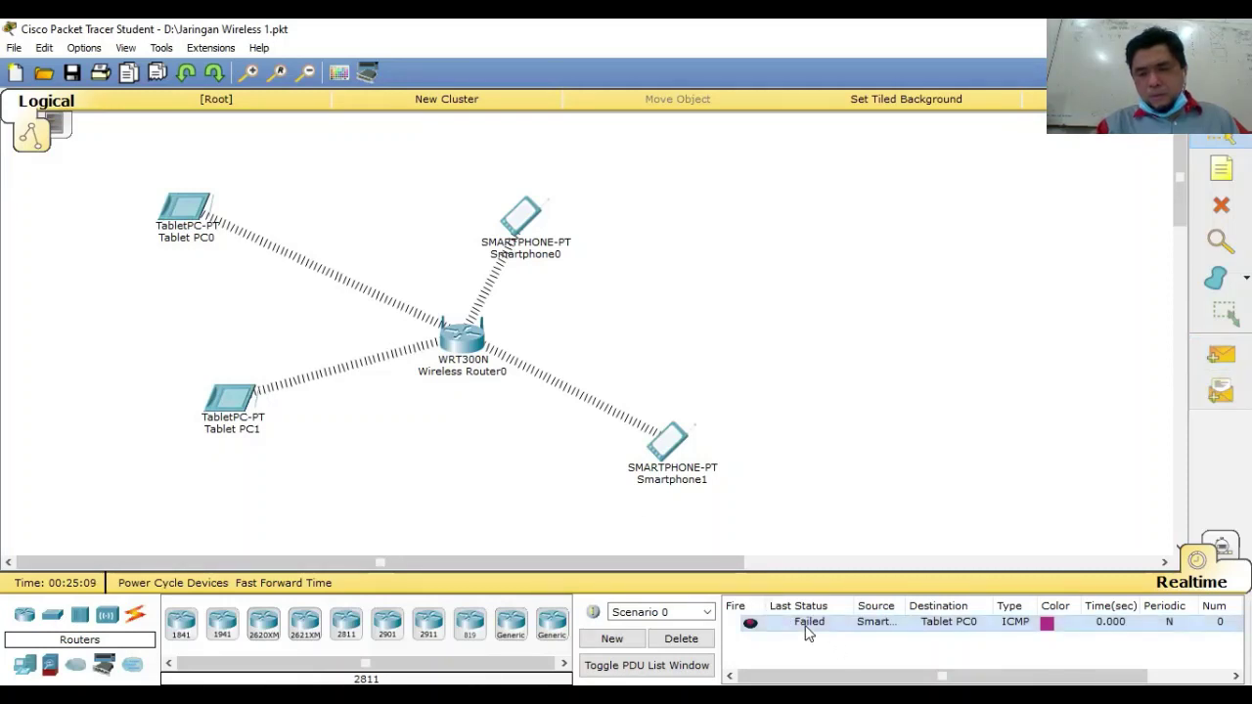
click(746, 623)
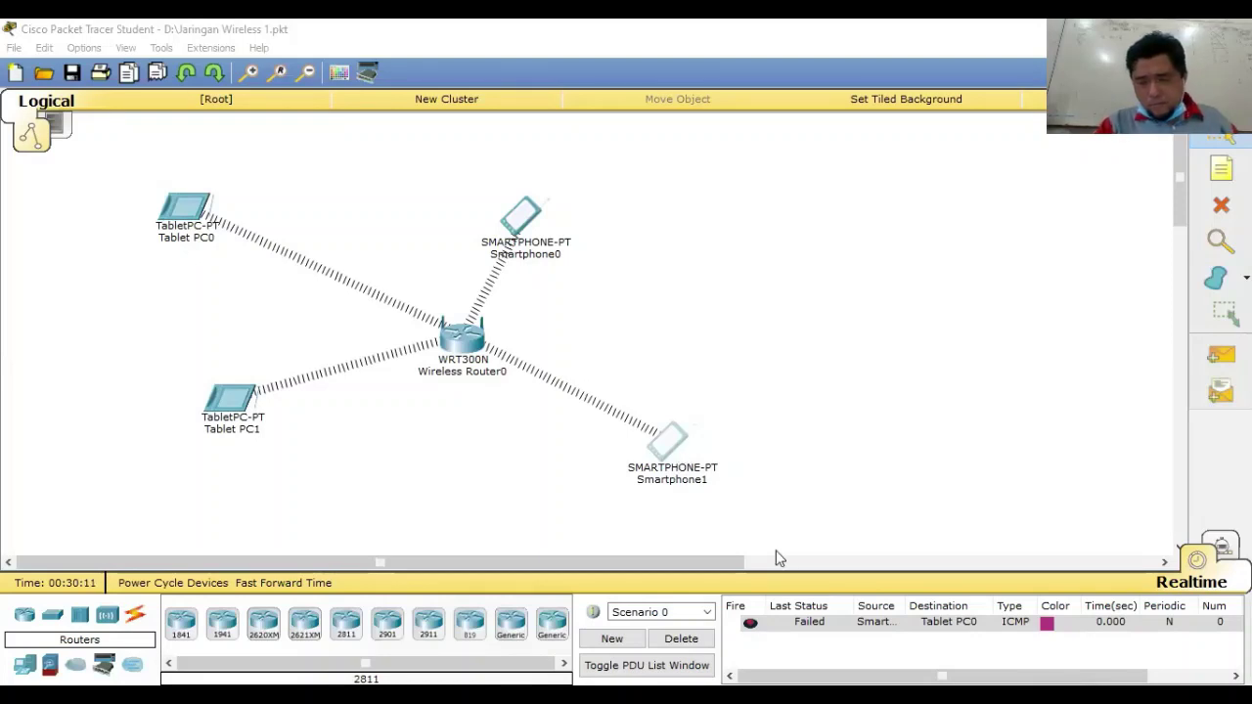
double_click(751, 624)
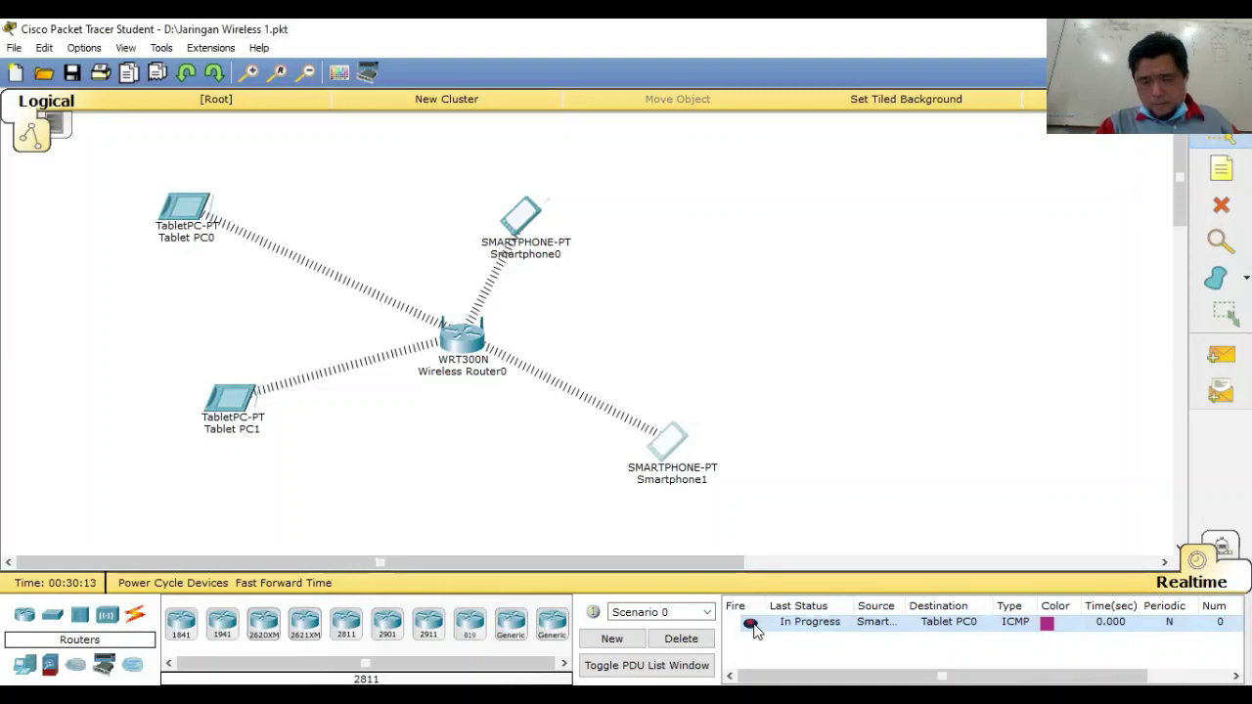
- Set the static IP address of Smartphone1's Wireless0 interface to 200.20.21.3 again and fill in its subnet mask
click(665, 445)
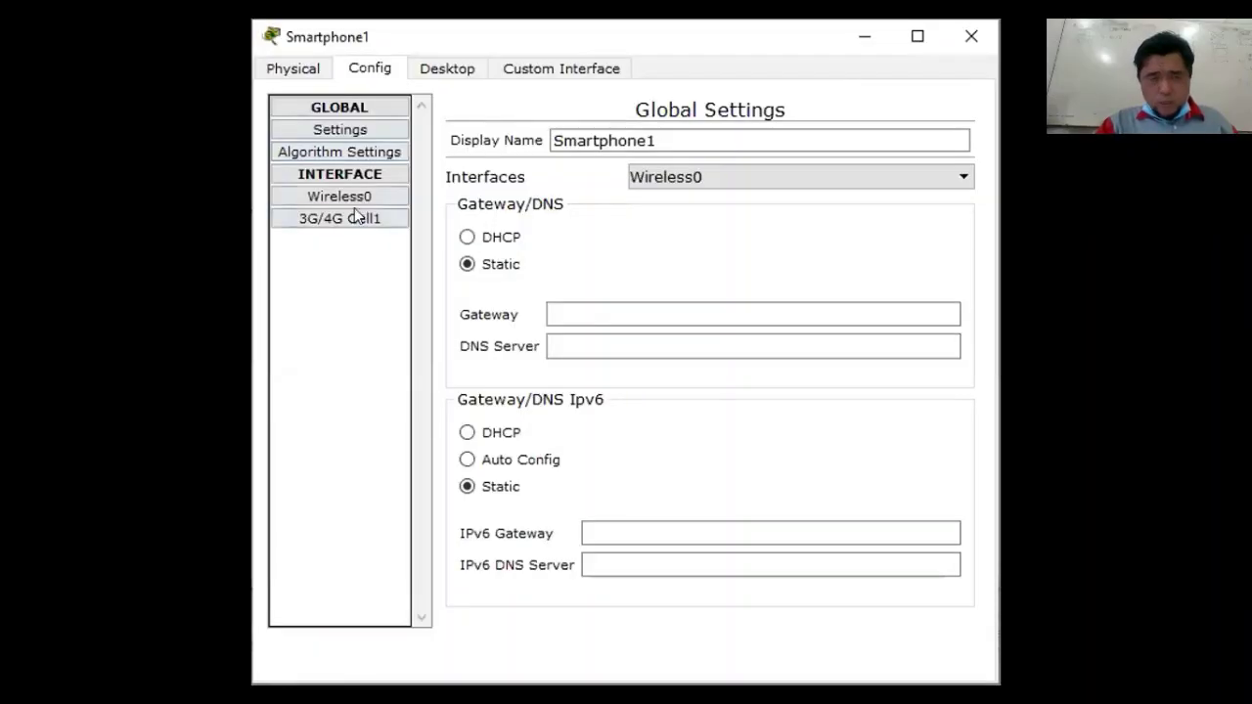
click(351, 195)
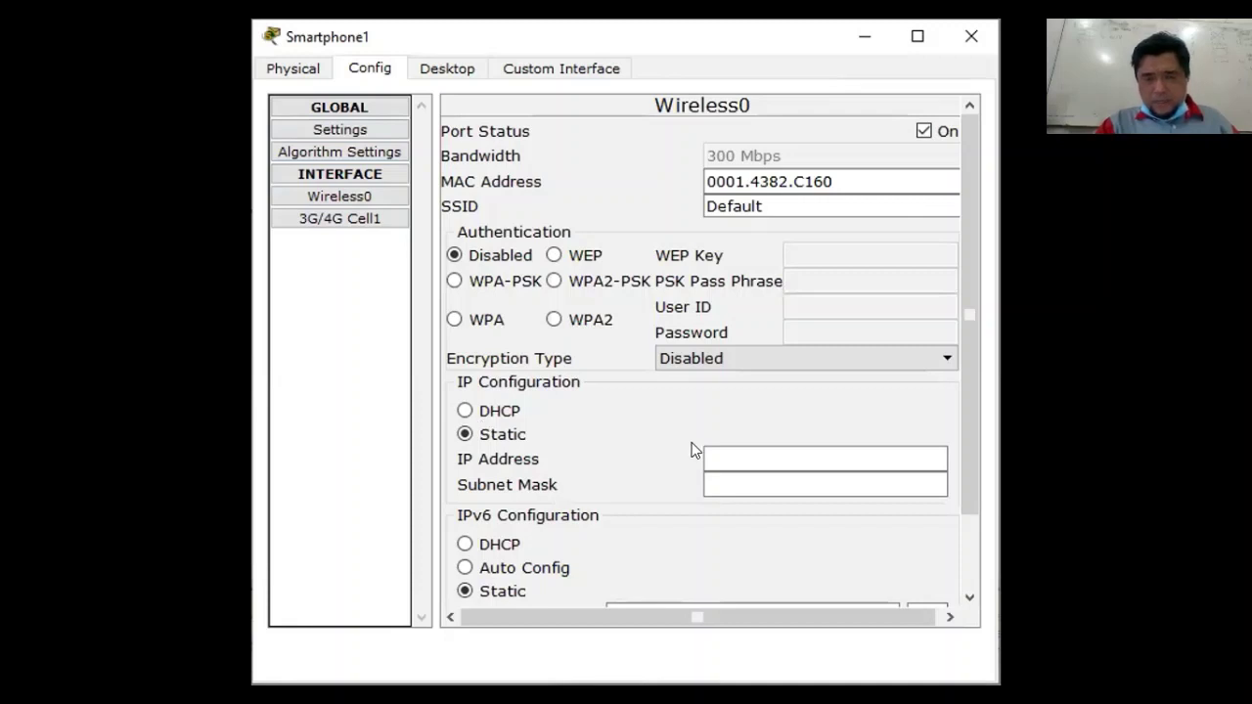
click(728, 461)
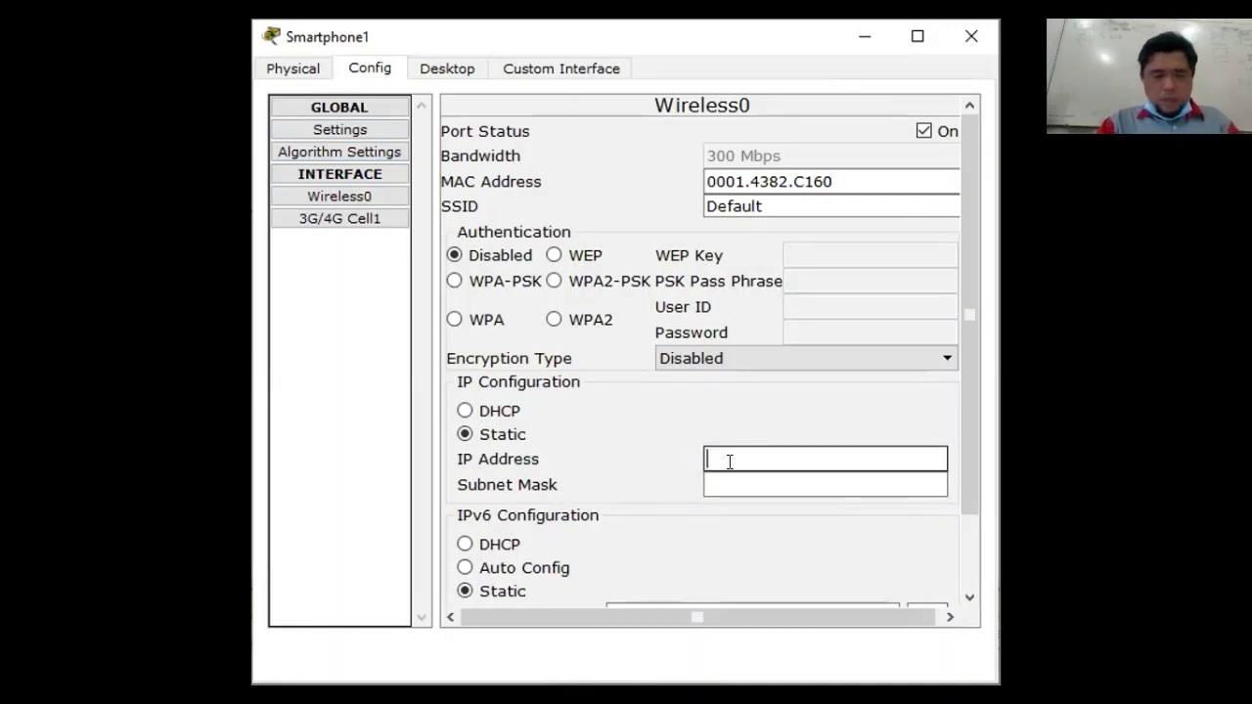
text(20)
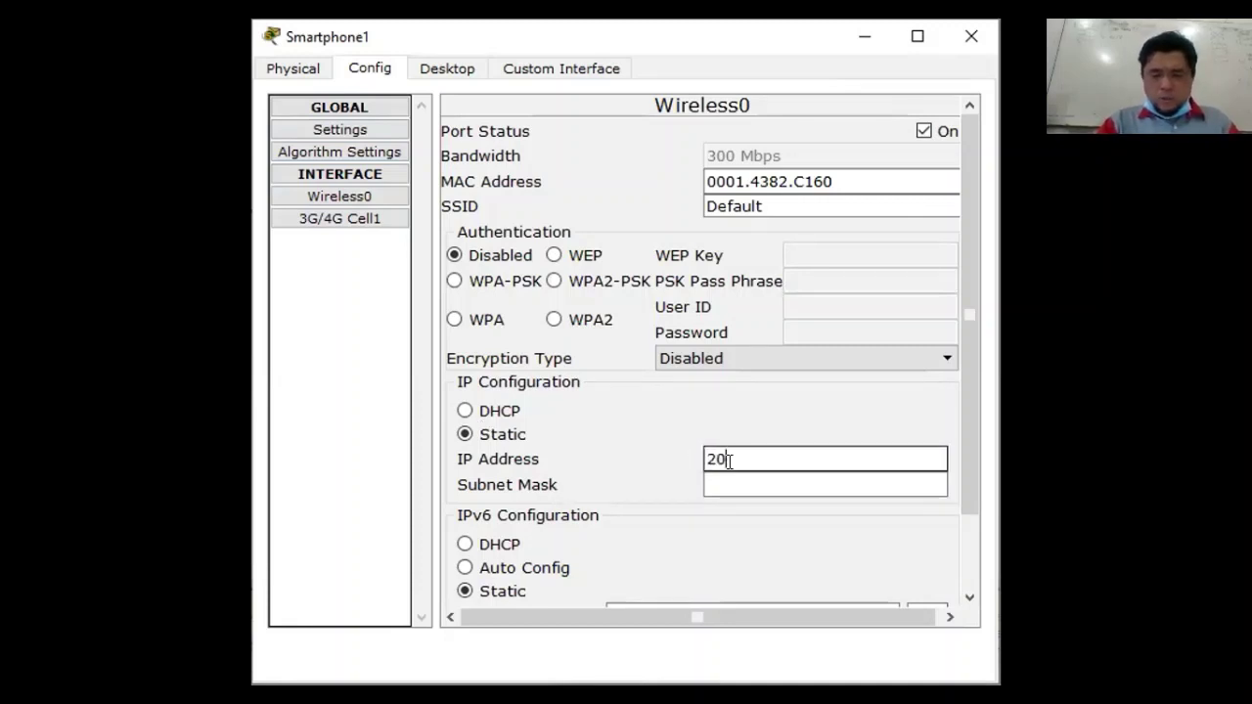
text(0.20.21.)
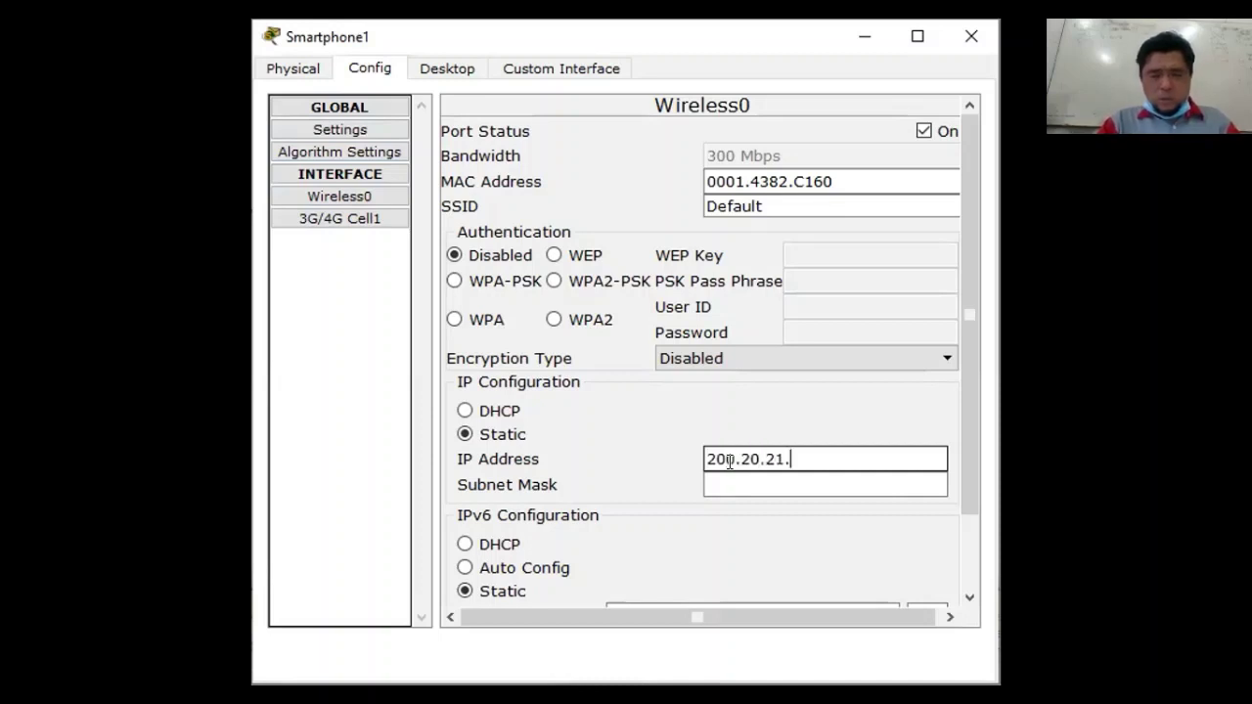
text(3)
click(721, 481)
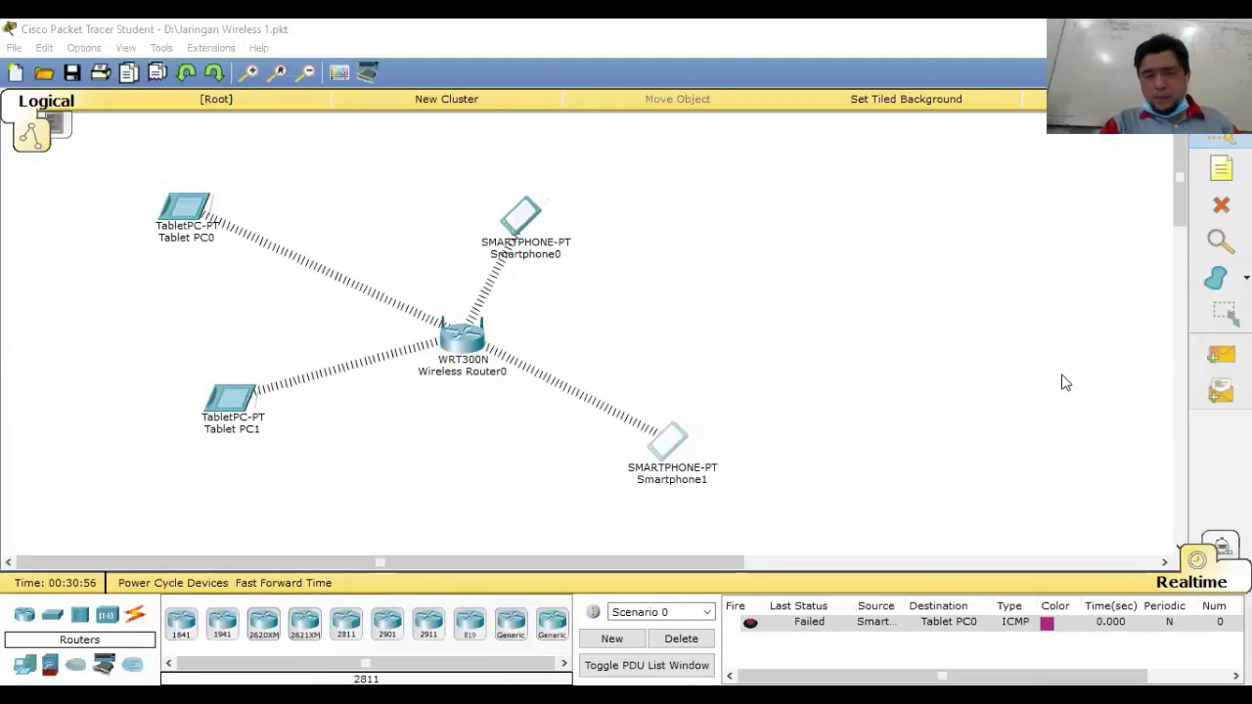
- Send a simple PDU from Smartphone1 to Tablet PC0 to retest the connection
click(1221, 355)
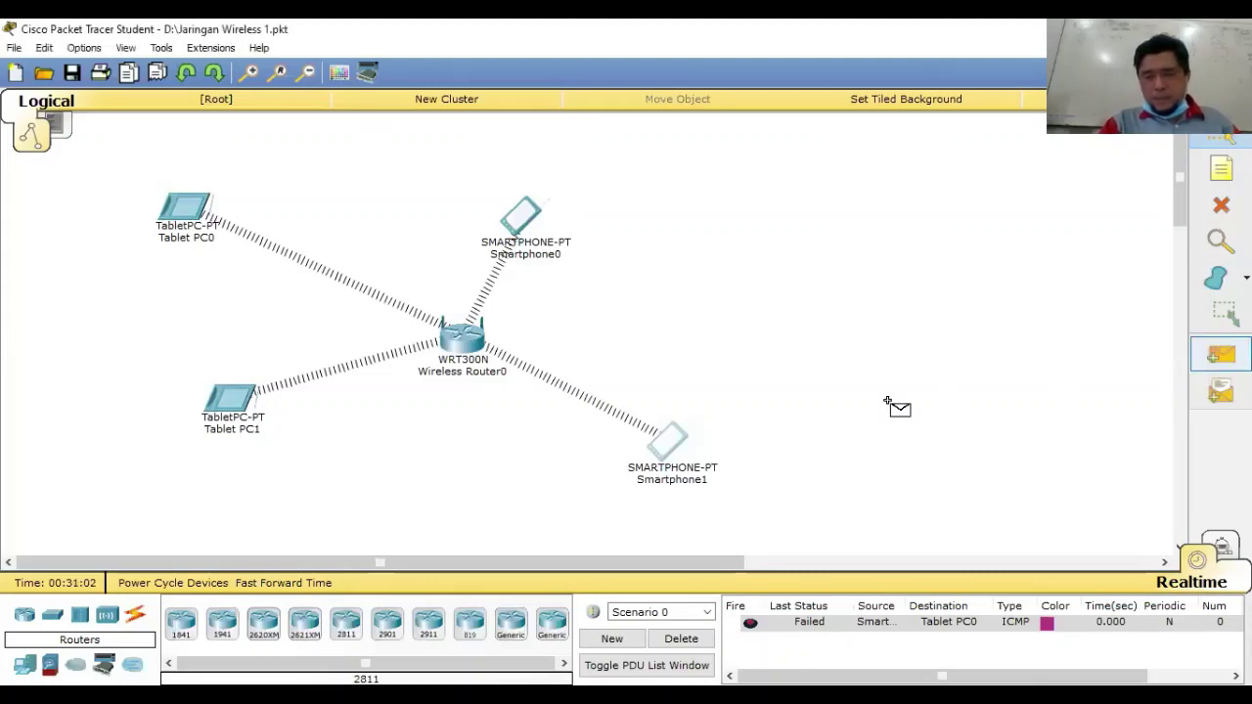
click(675, 446)
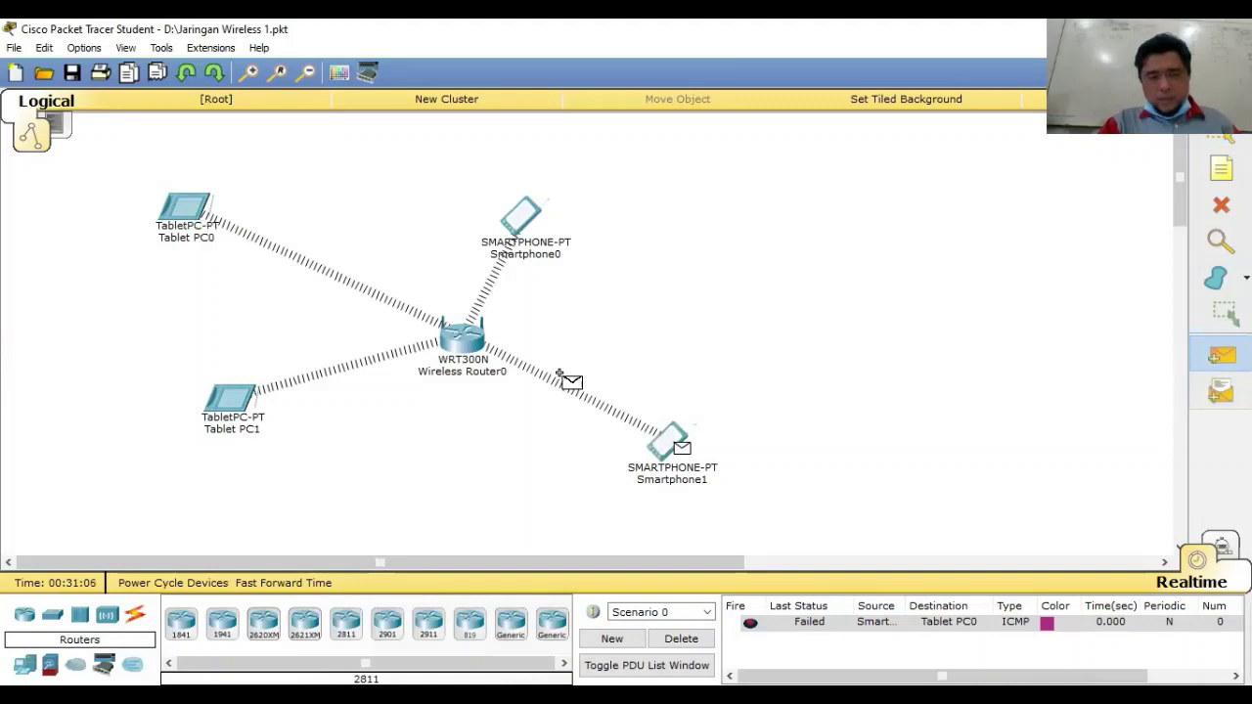
click(184, 223)
- Clear the PDUs of Scenario 0 and send a new simple PDU from Smartphone1 to Tablet PC0
click(796, 624)
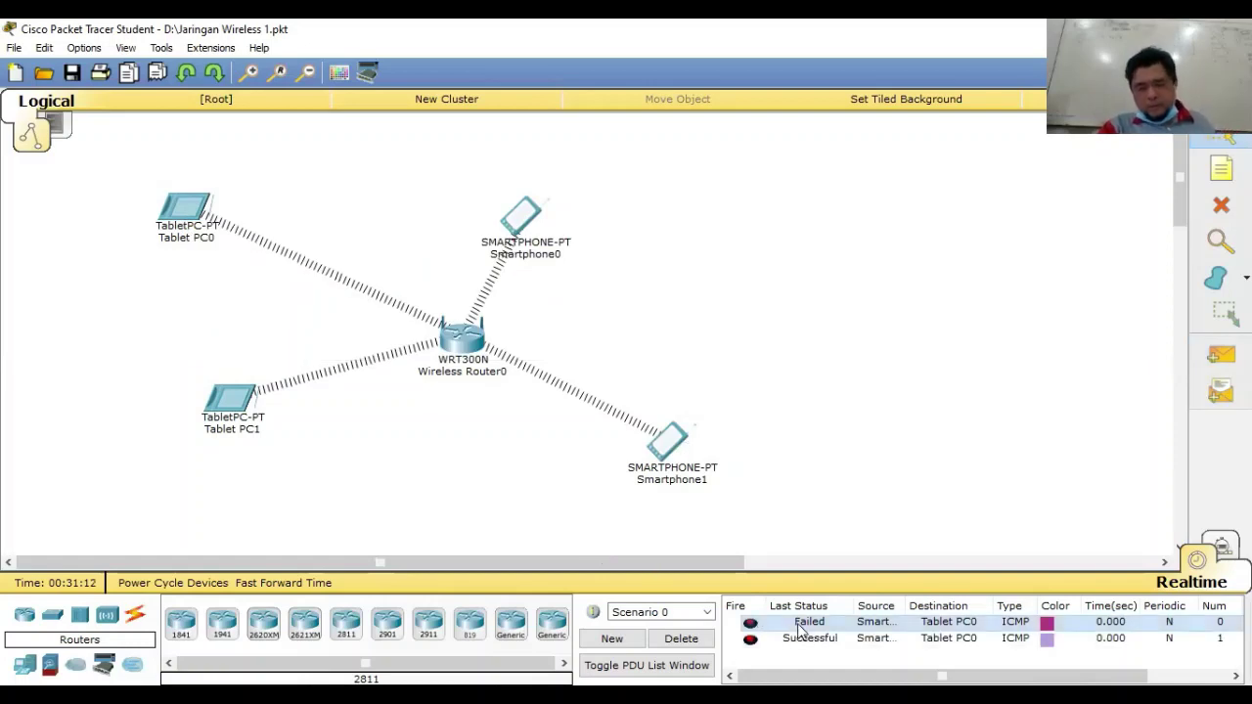
click(688, 646)
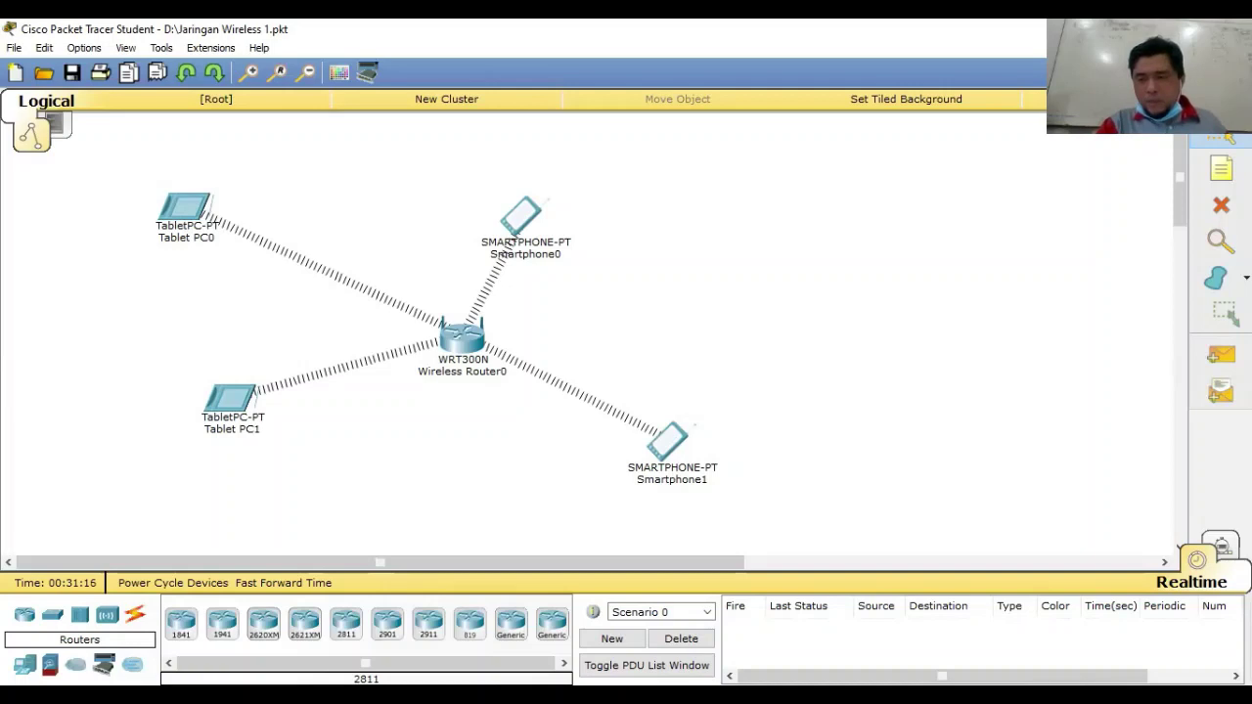
click(1221, 355)
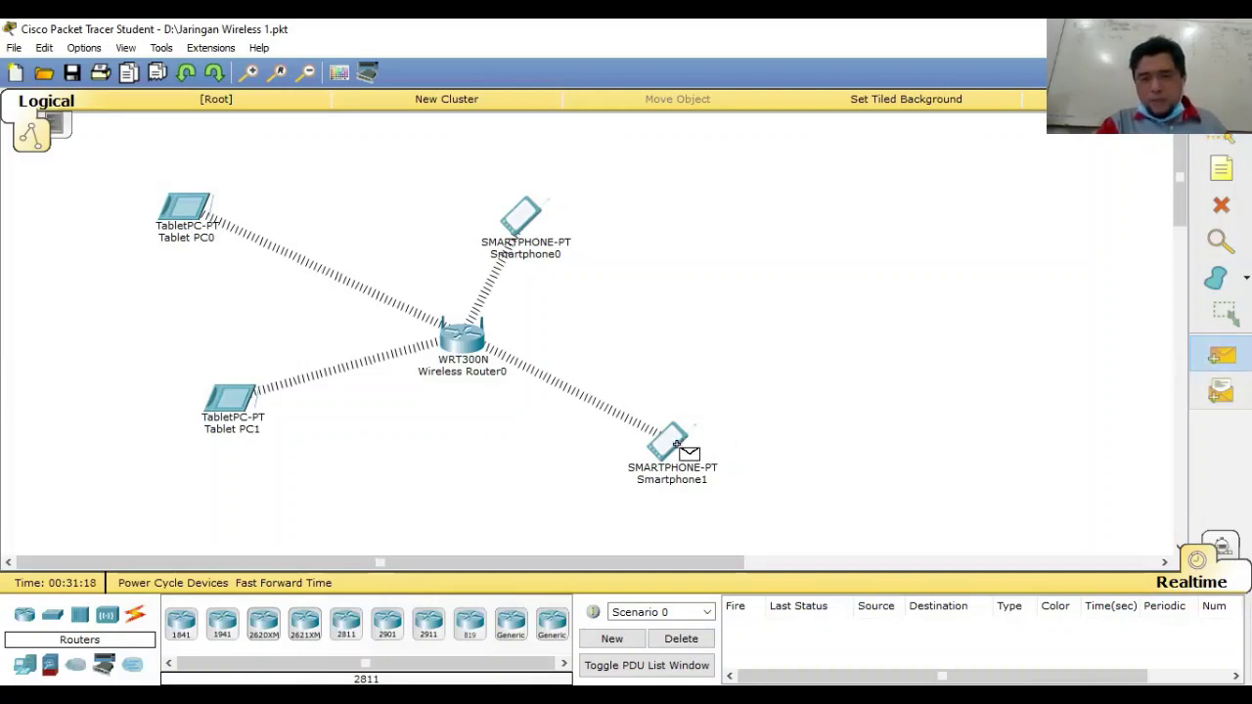
click(675, 445)
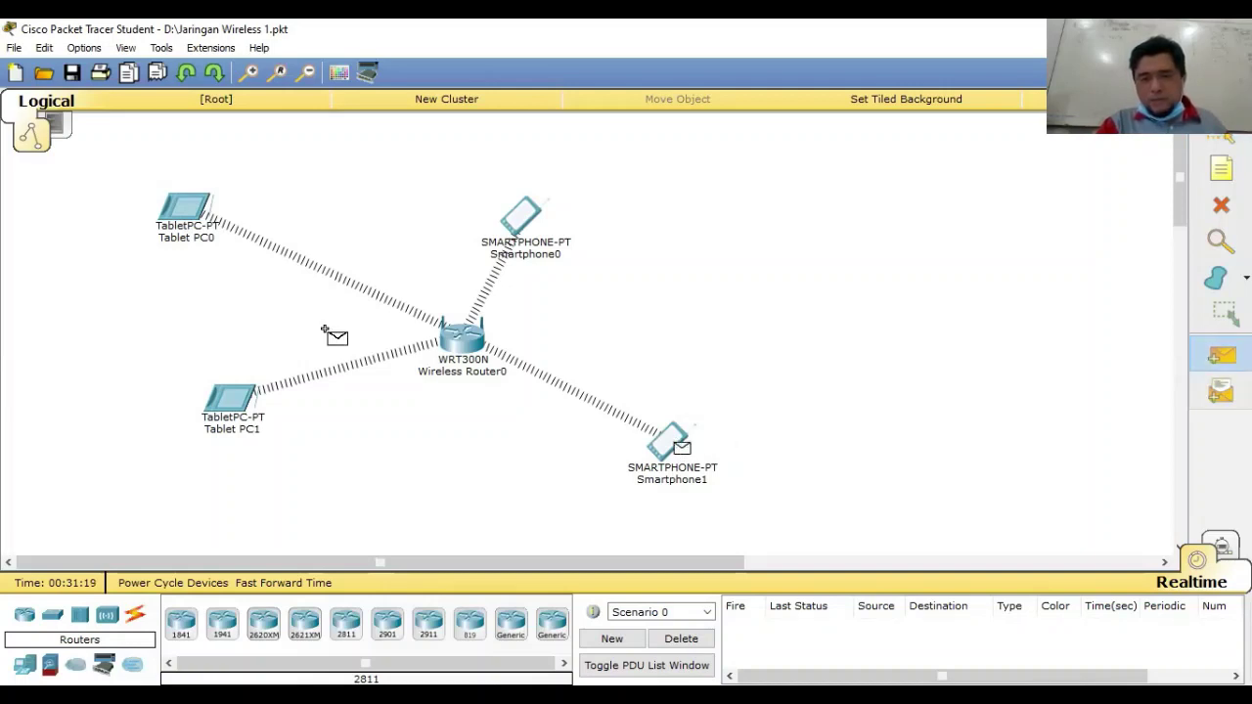
click(193, 224)
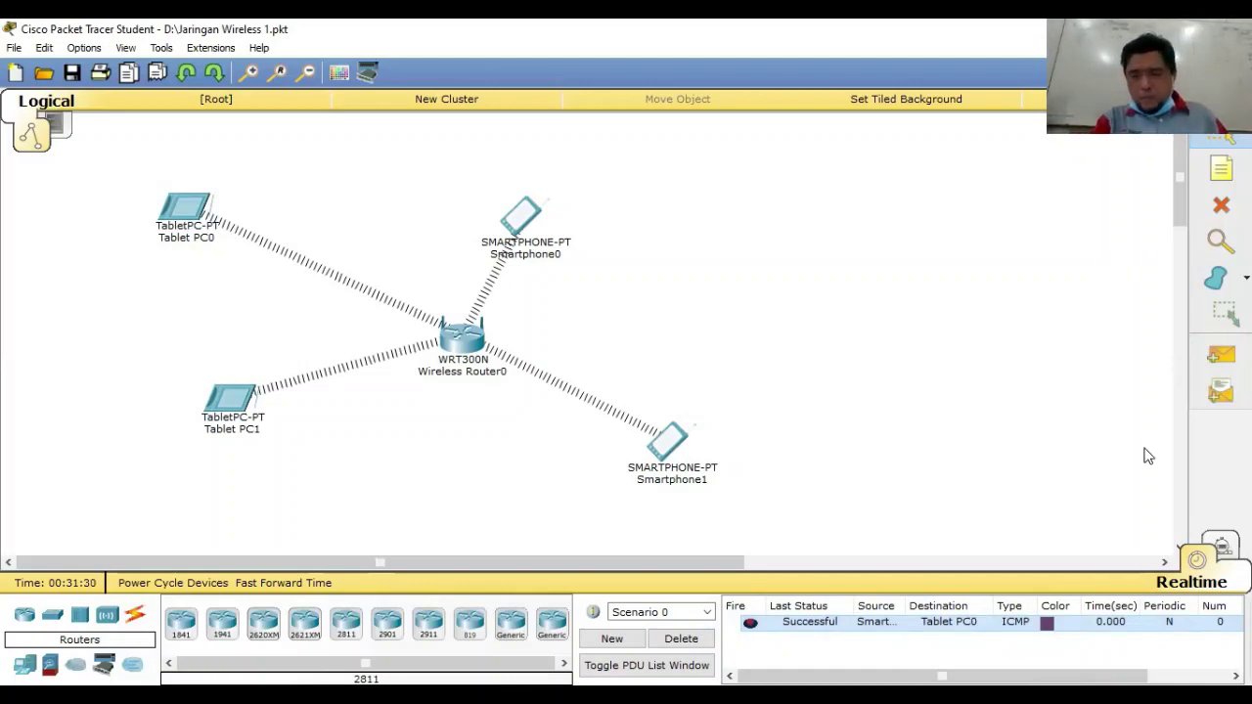
- Send a simple PDU from Smartphone0 to Tablet PC1 to test their connection
click(1221, 354)
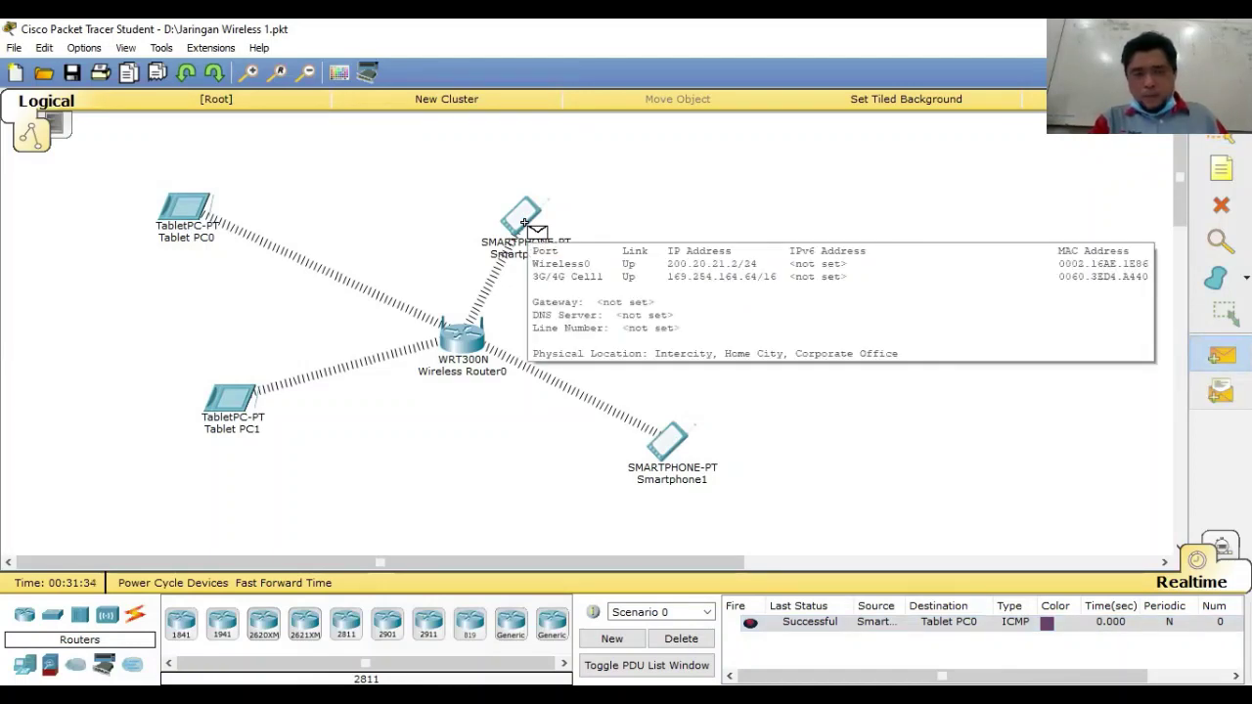
click(524, 223)
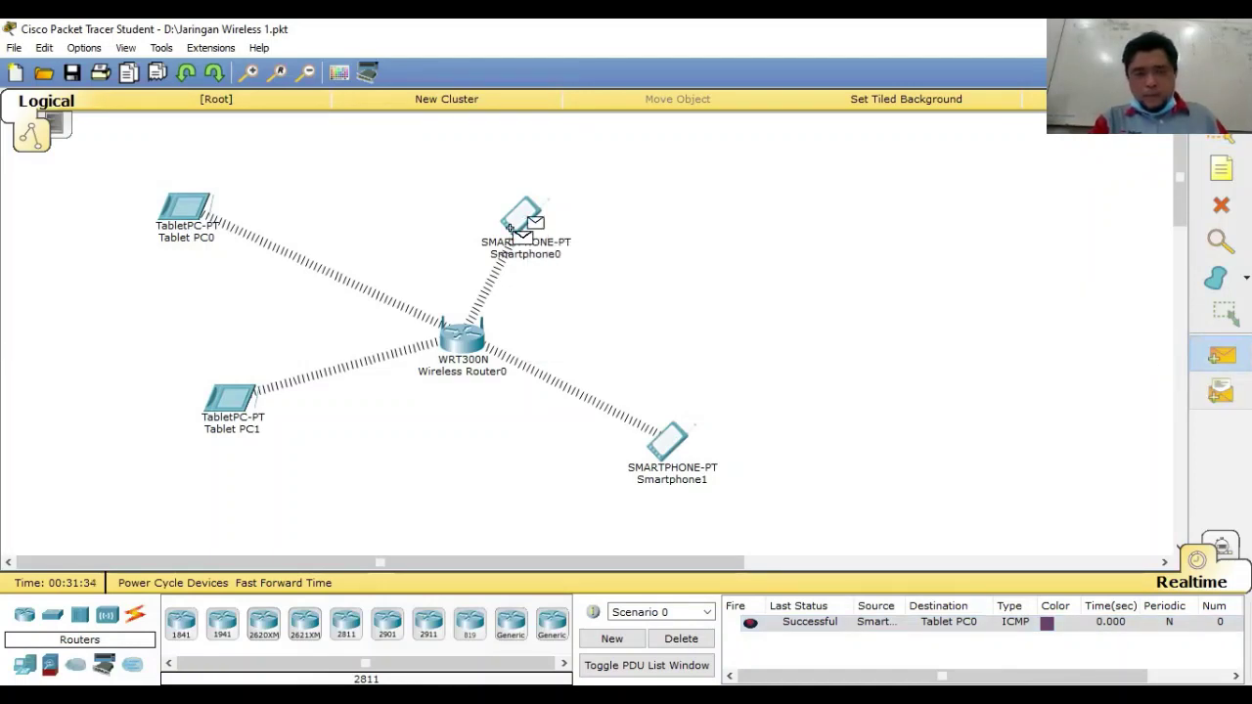
click(236, 399)
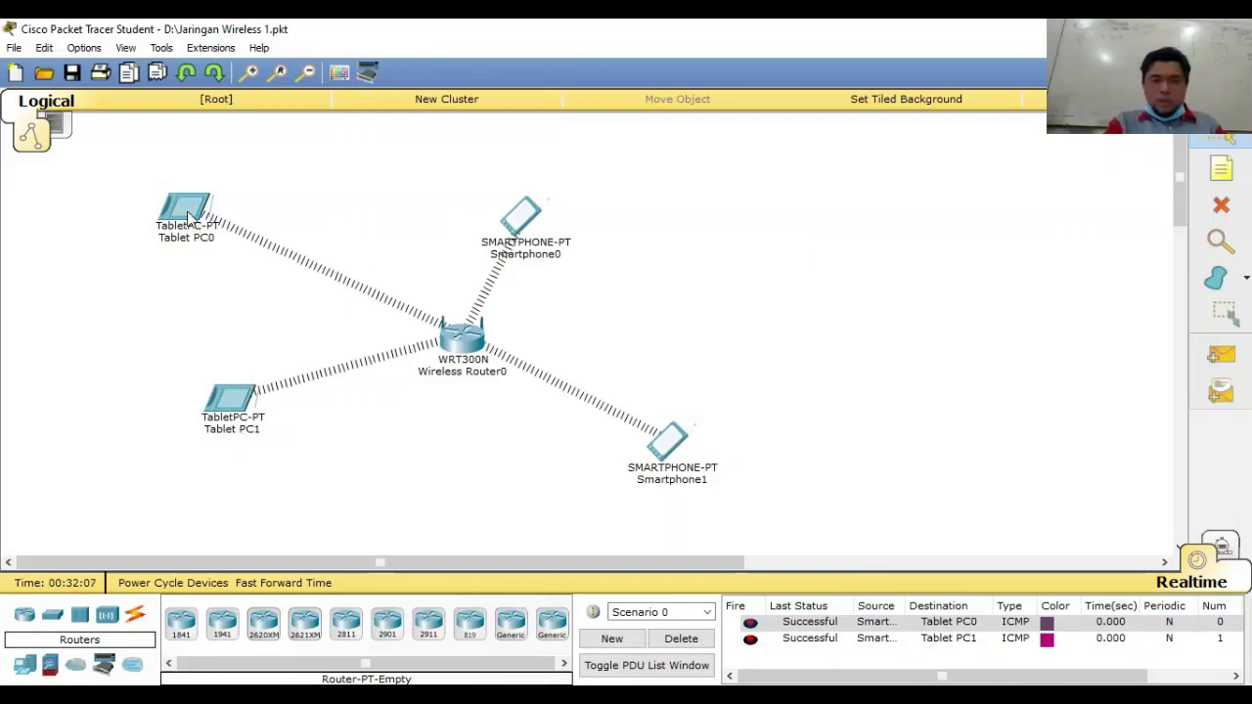
- Open the Command Prompt of Tablet PC0 and ping 200.20.21.1
mouse_move(188, 217)
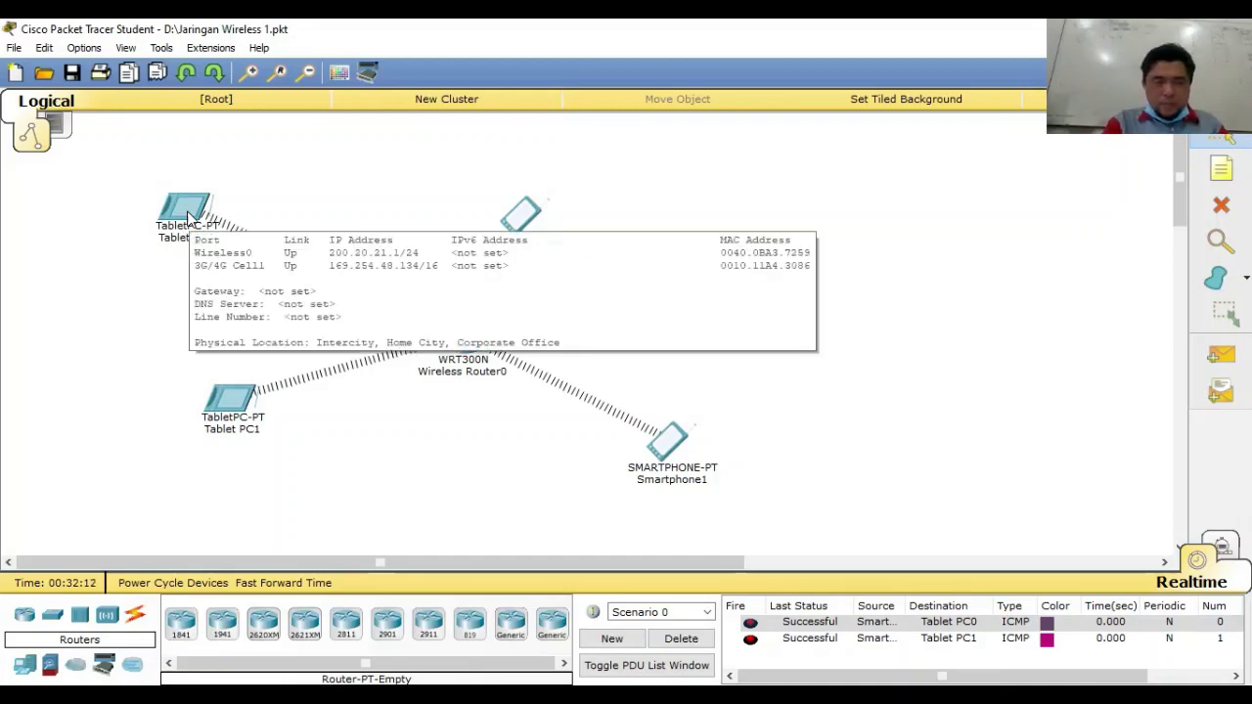
click(189, 218)
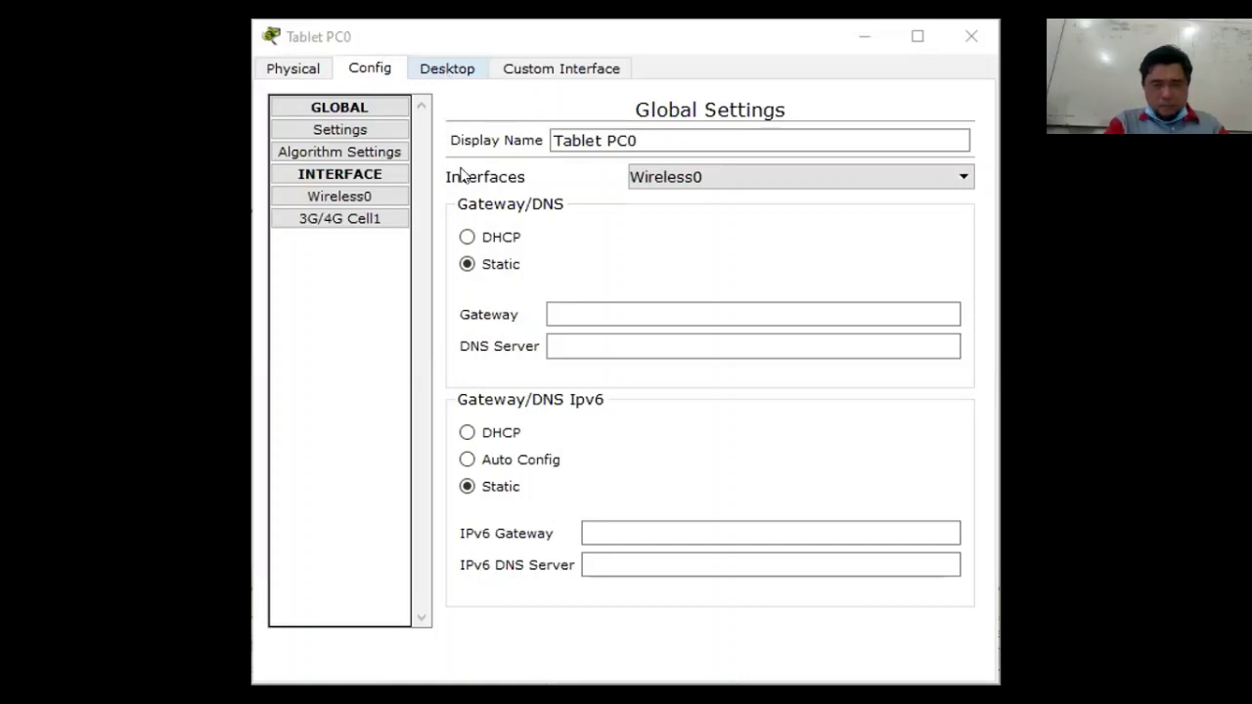
click(448, 68)
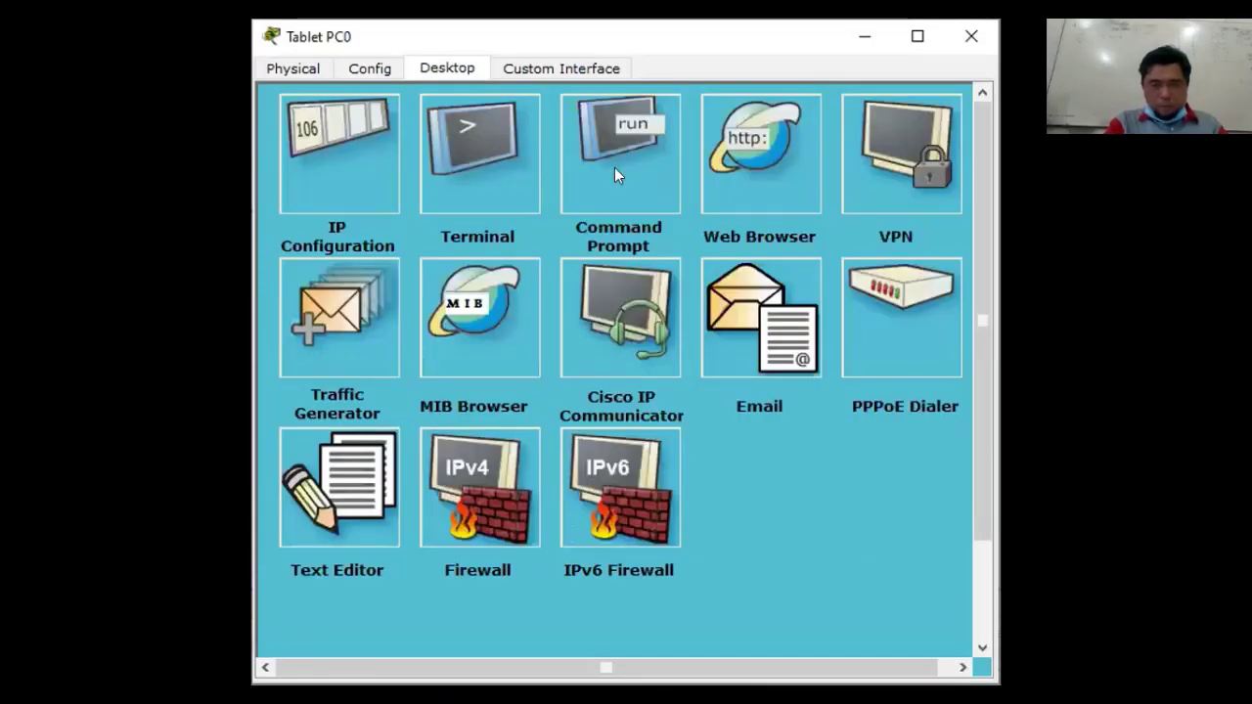
click(613, 172)
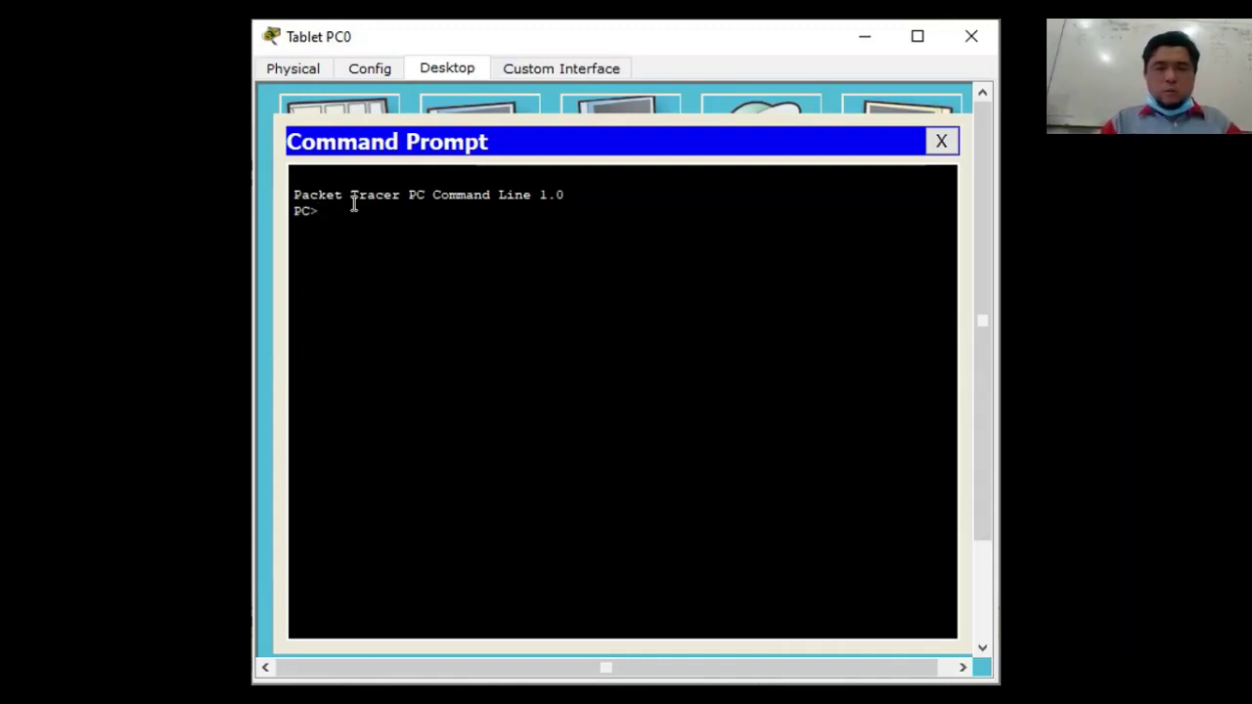
text(pin)
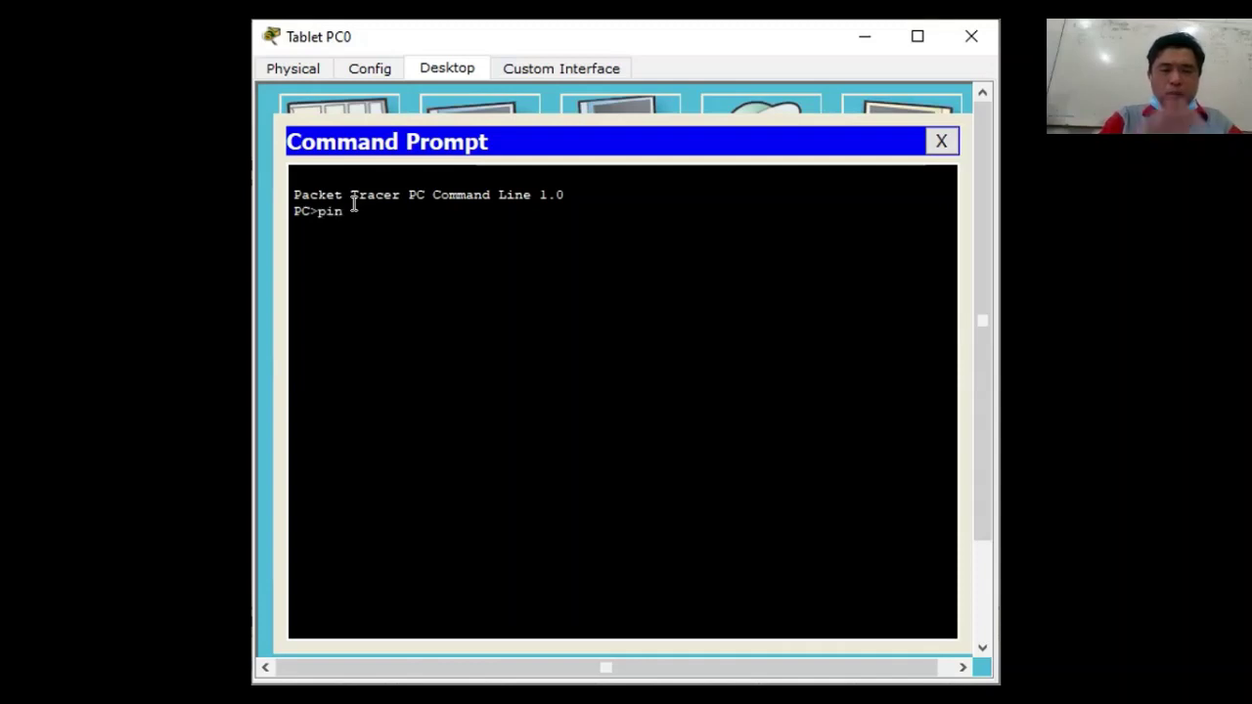
text(g)
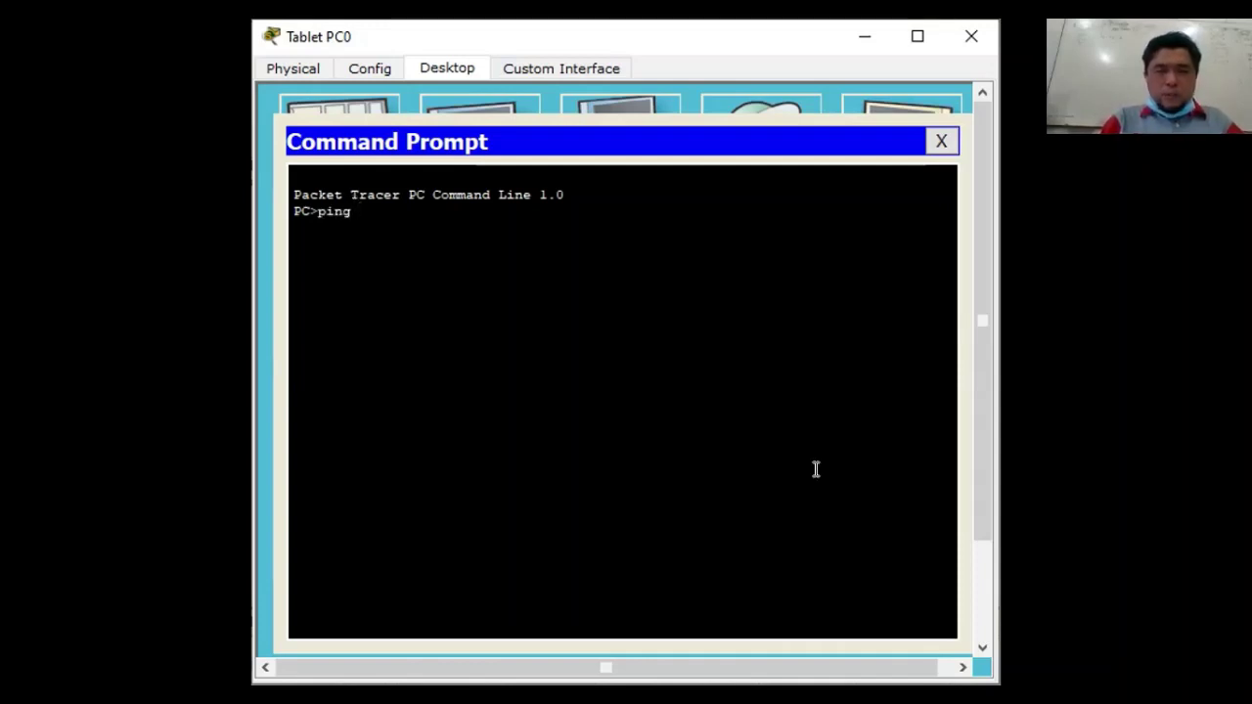
text( 200.)
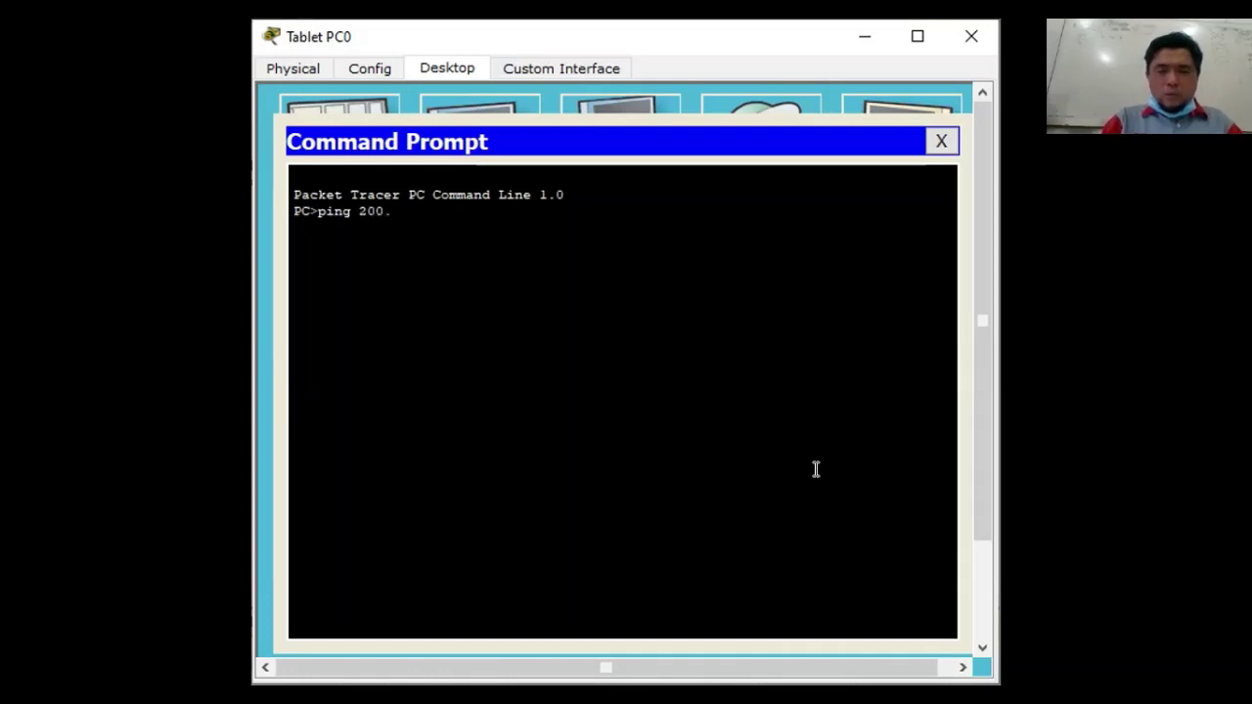
text(20.21.)
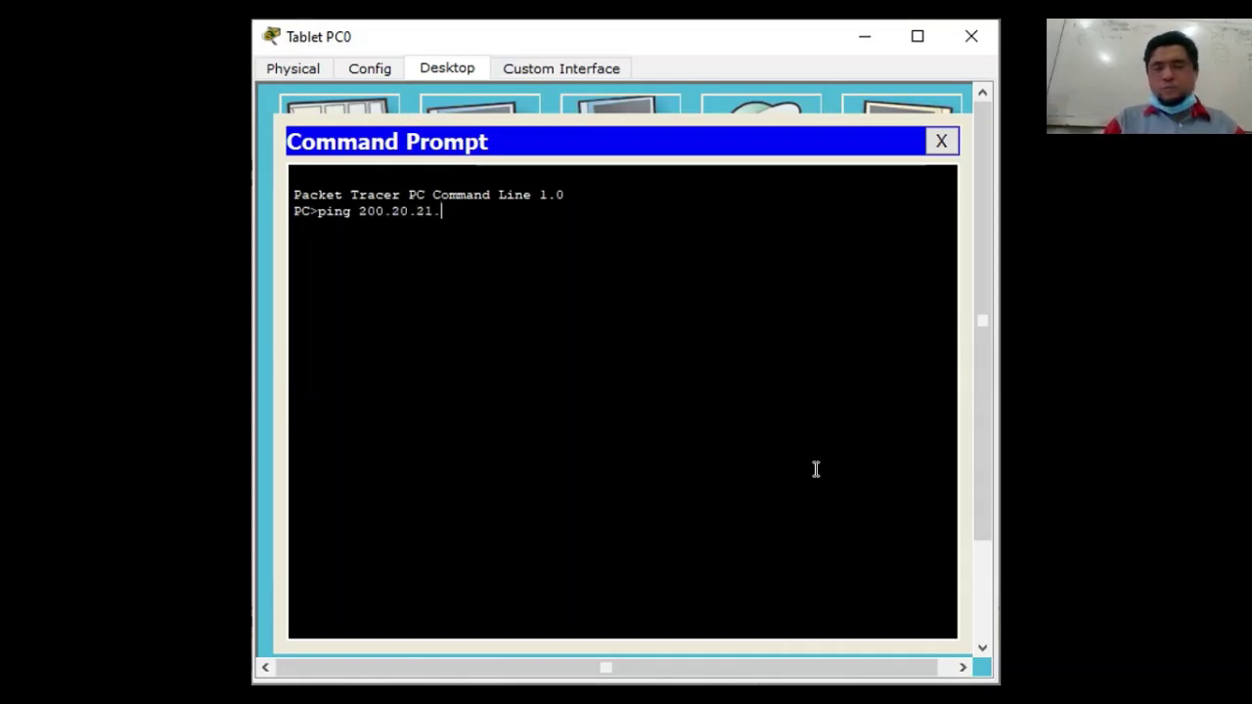
text(1)
key(Return)
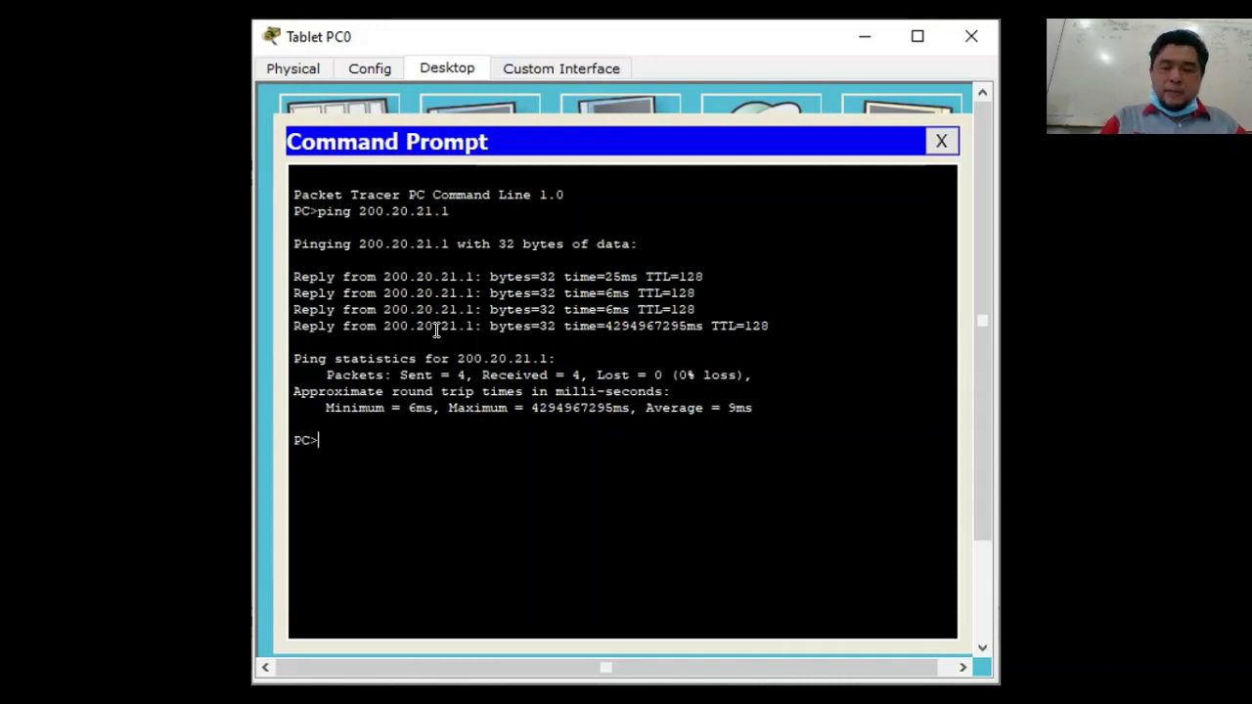
- Ping Smartphone0's address 200.20.21.2 from Tablet PC0's Command Prompt
text(pig)
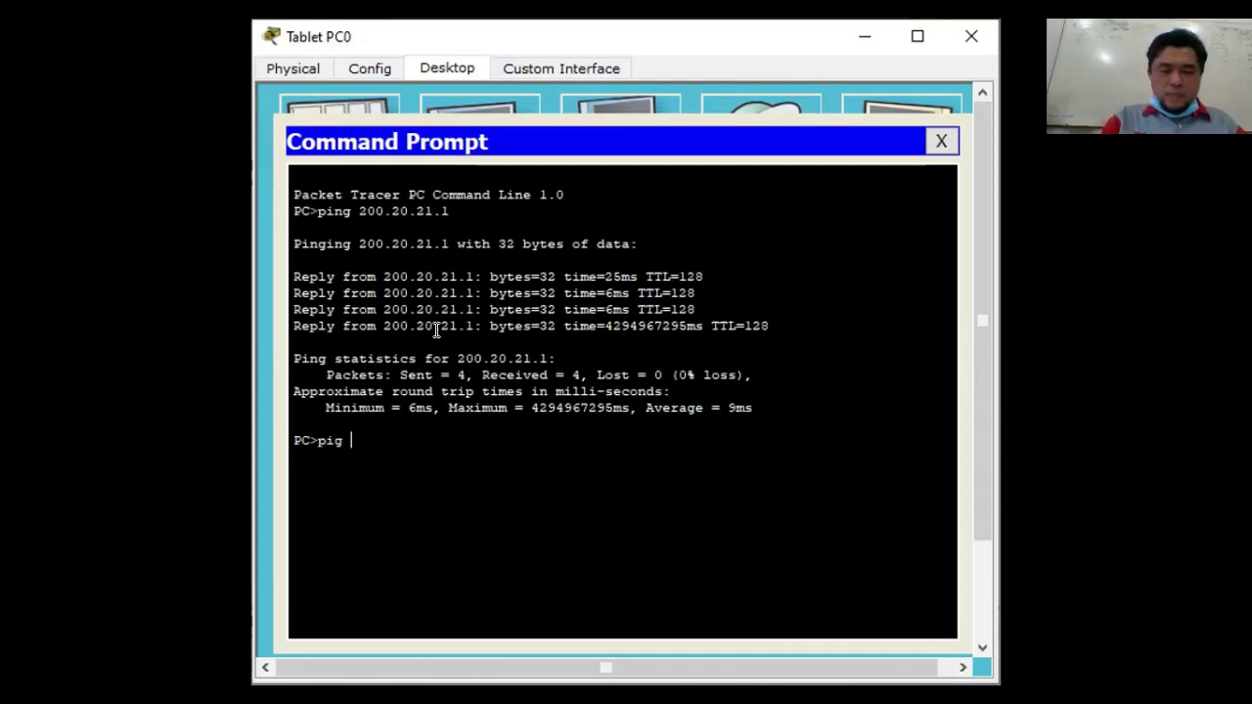
key(BackSpace)
text(ng 20)
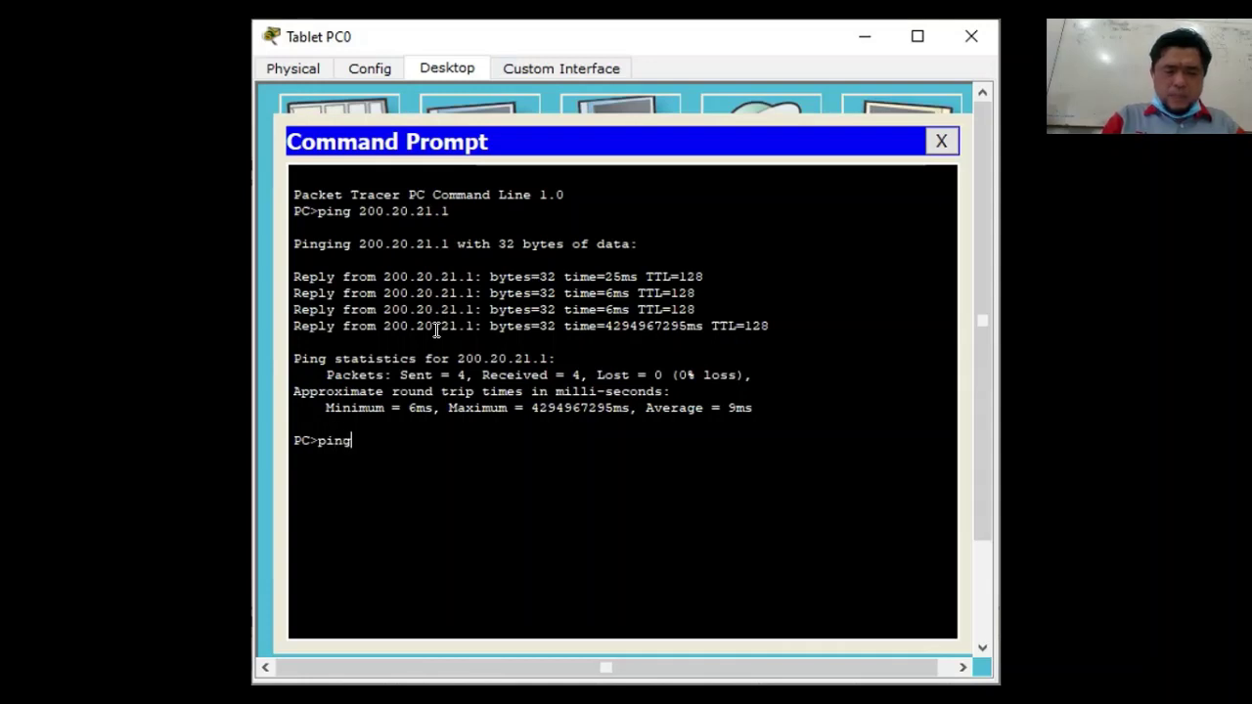
text(0.20)
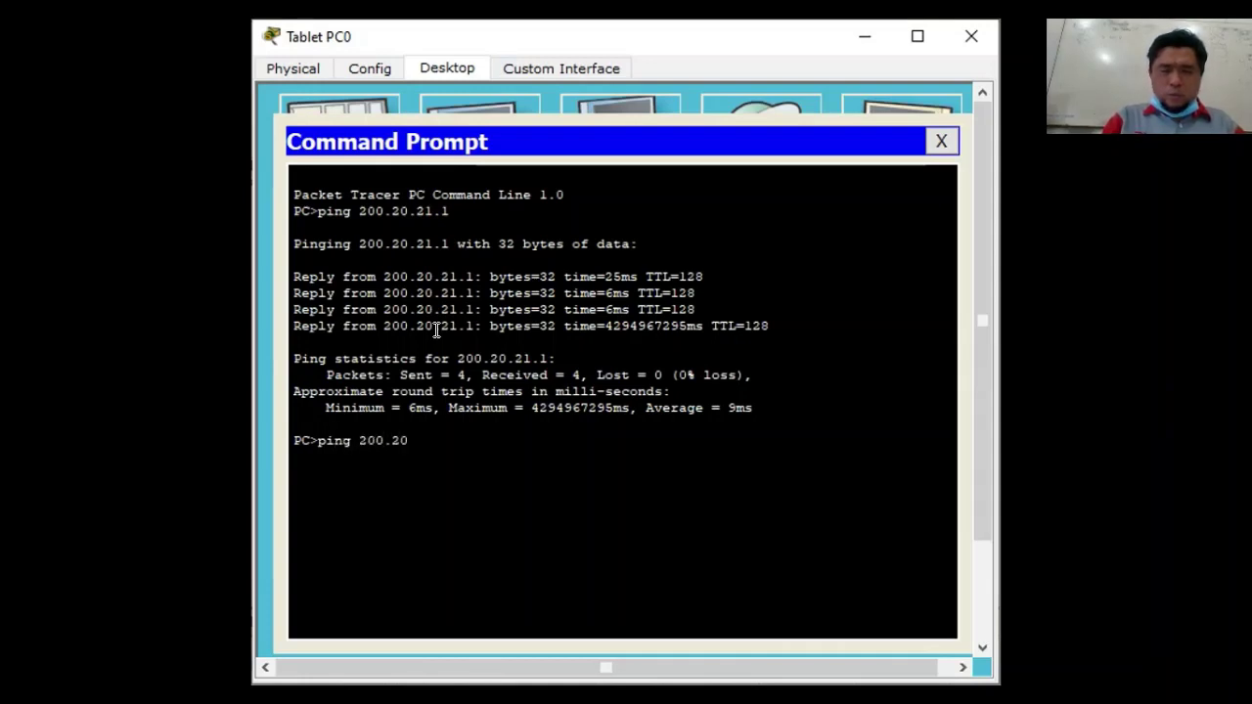
text(.21.2)
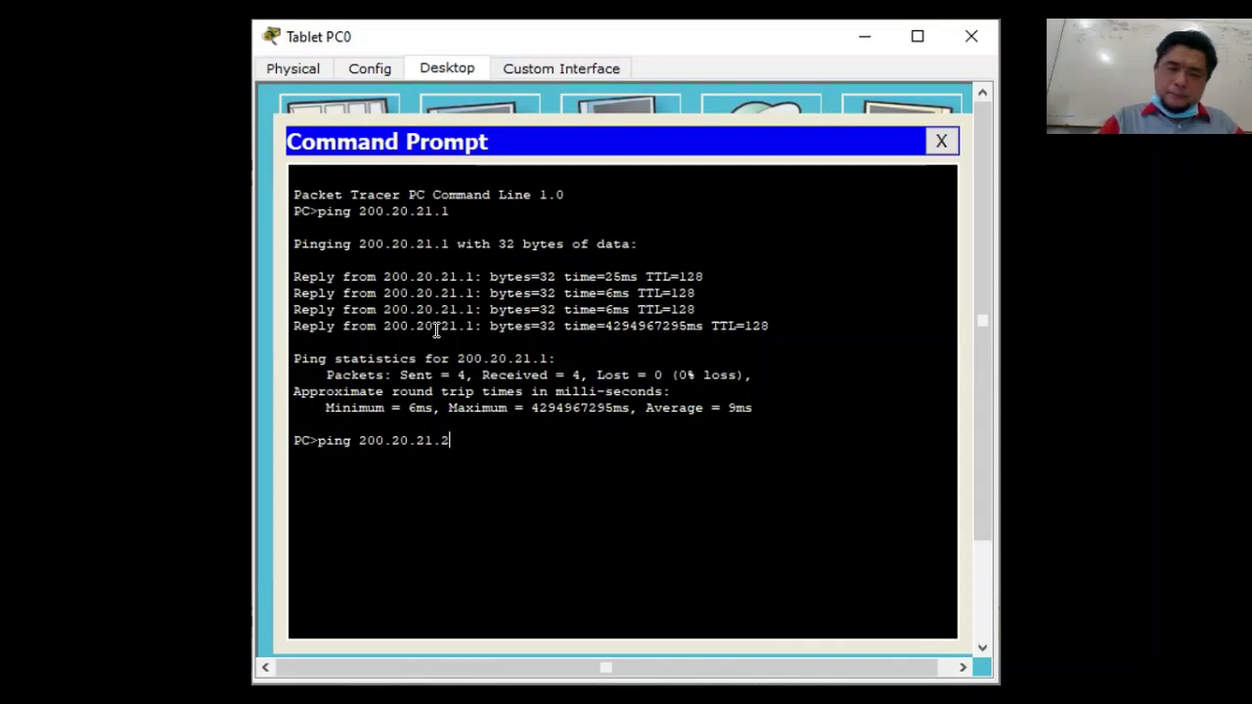
key(Return)
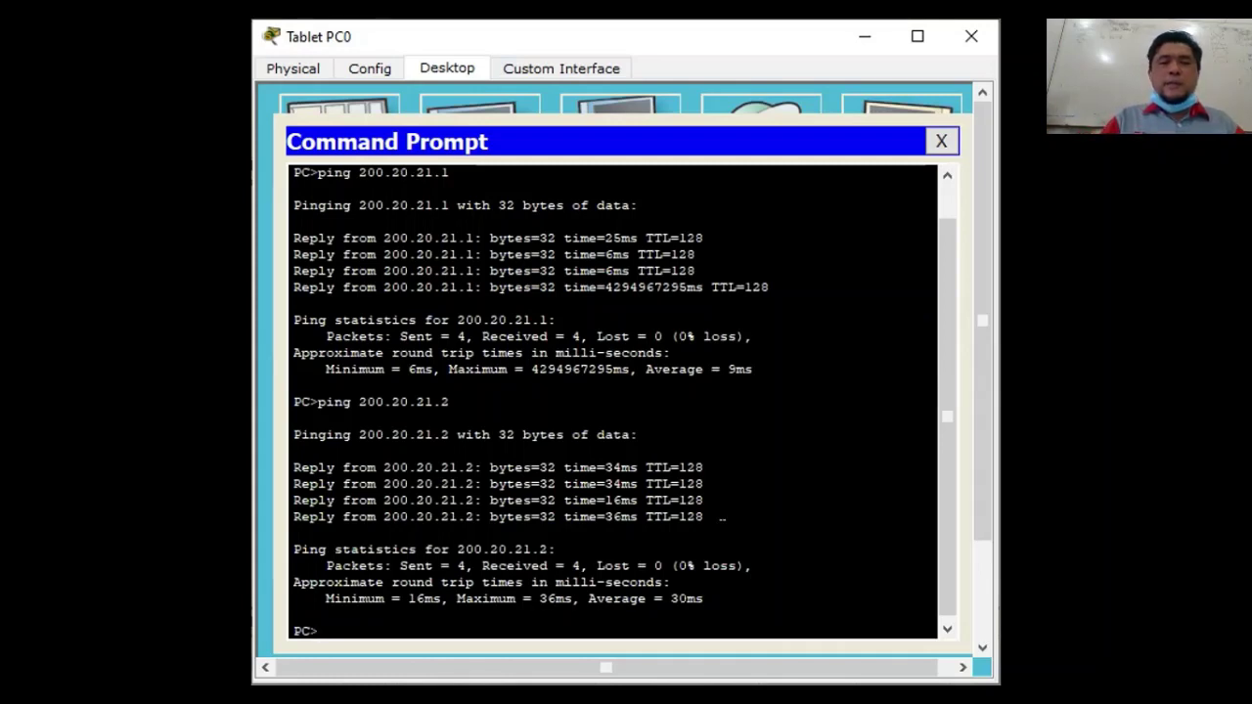
- Ping Smartphone1 at 200.20.21.3 and Tablet PC1 at 200.20.21.4 from Tablet PC0's Command Prompt
text(ping)
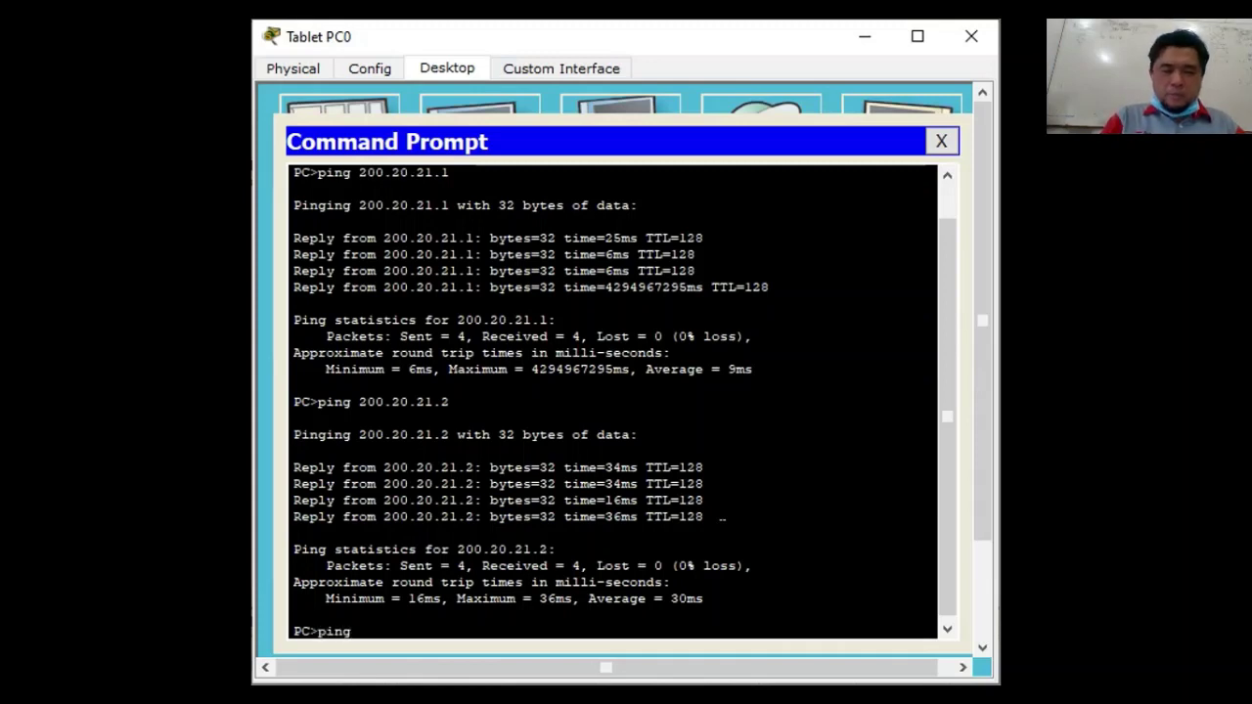
text( 200.20.21.3)
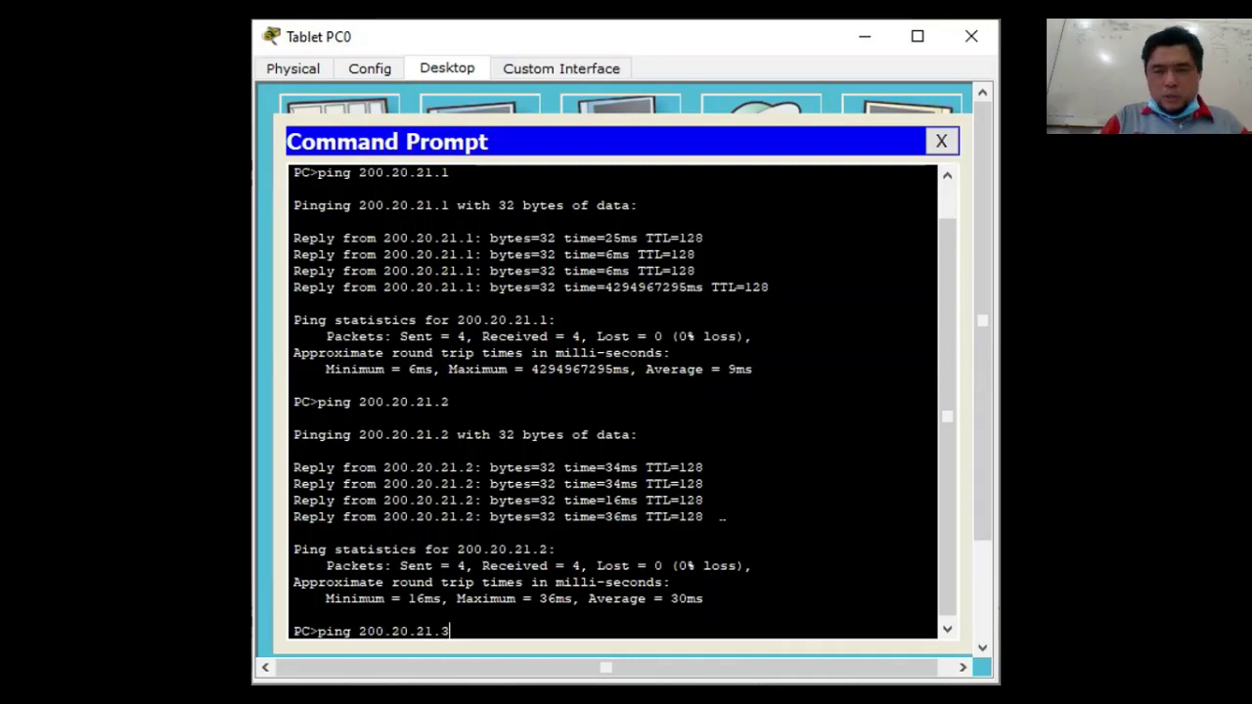
key(Return)
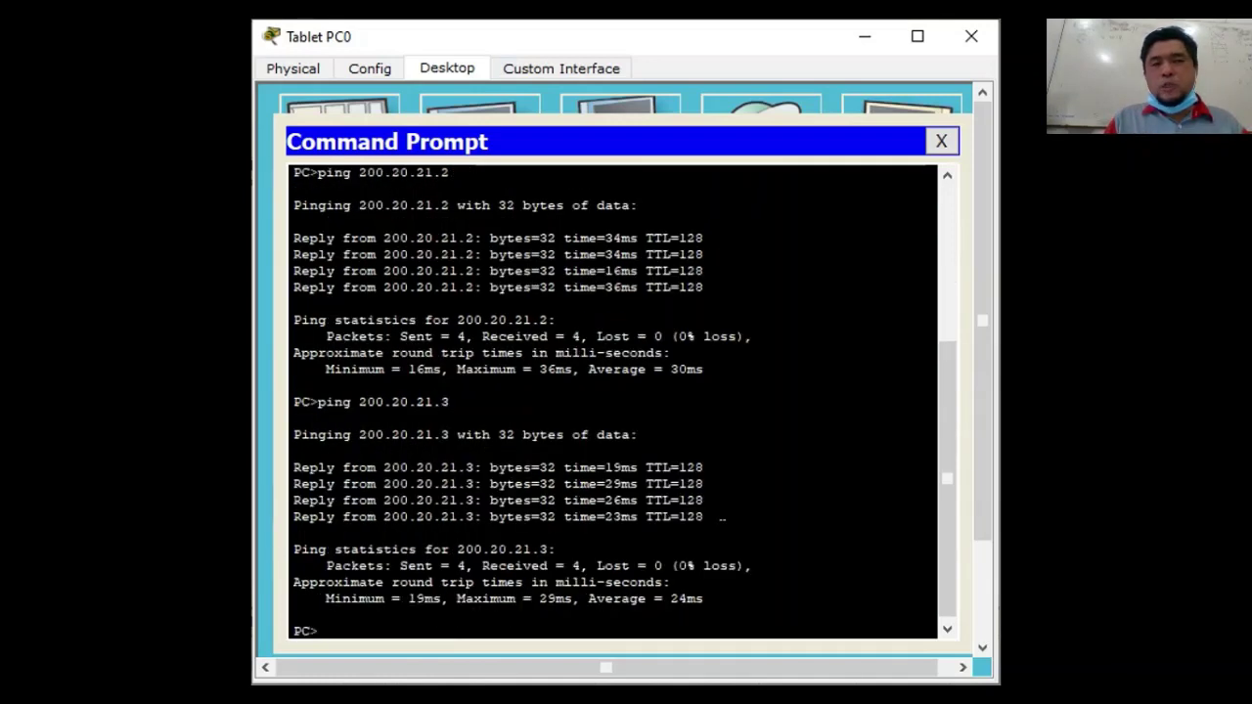
text(ping)
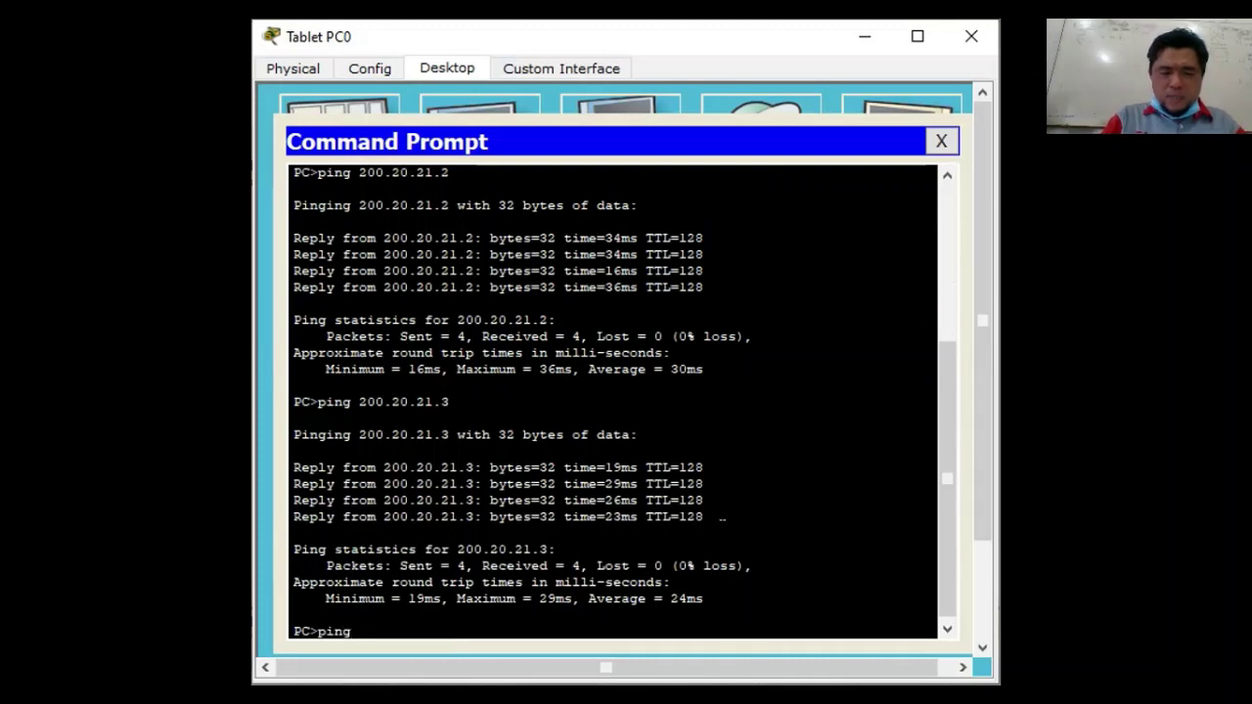
text( 200.20.21.4)
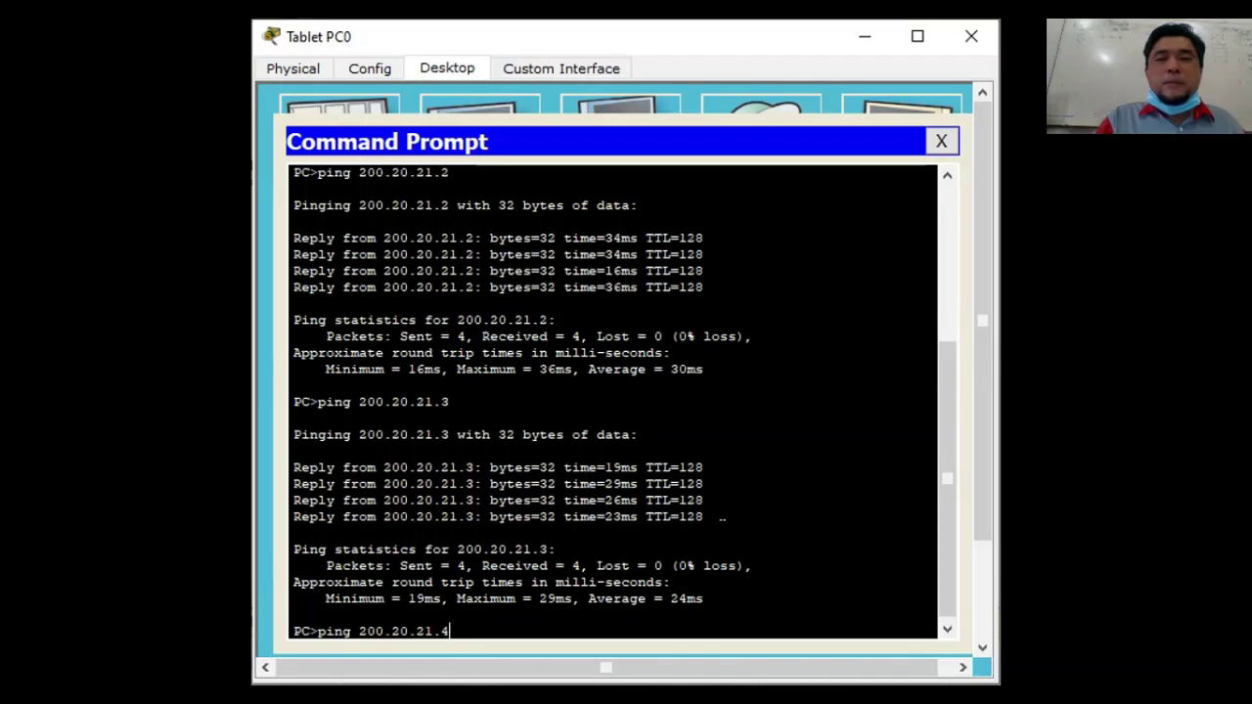
key(Return)
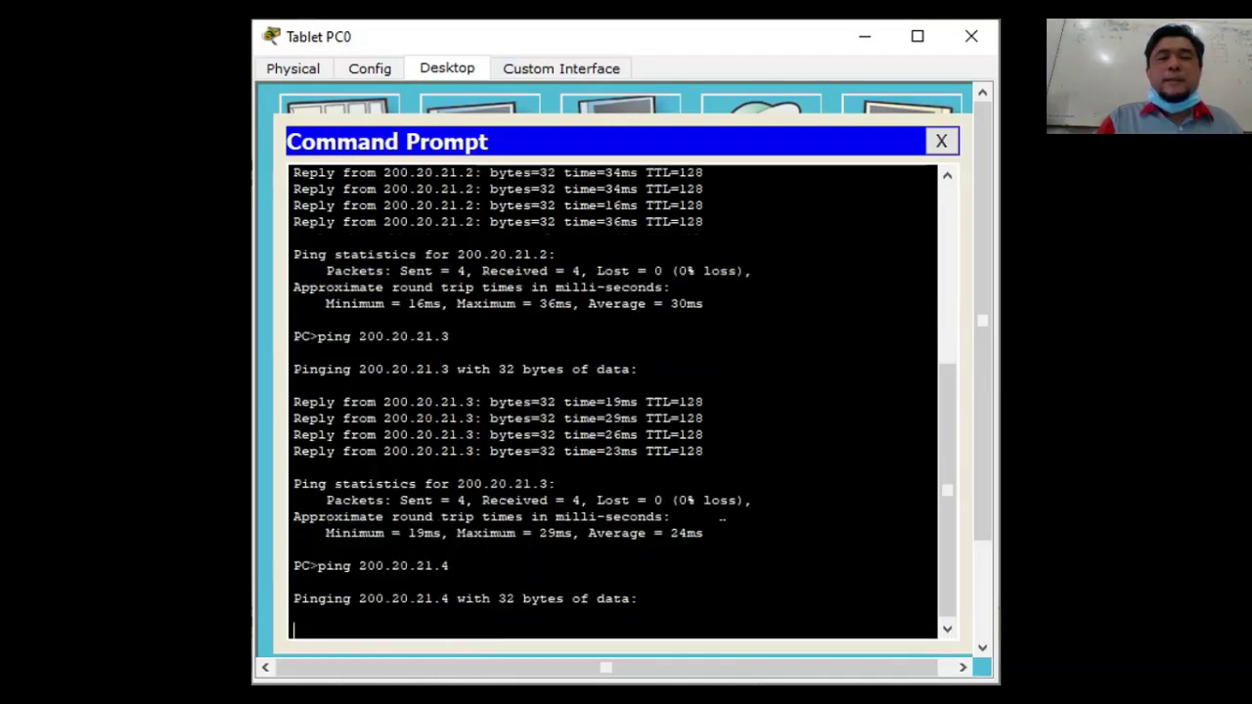